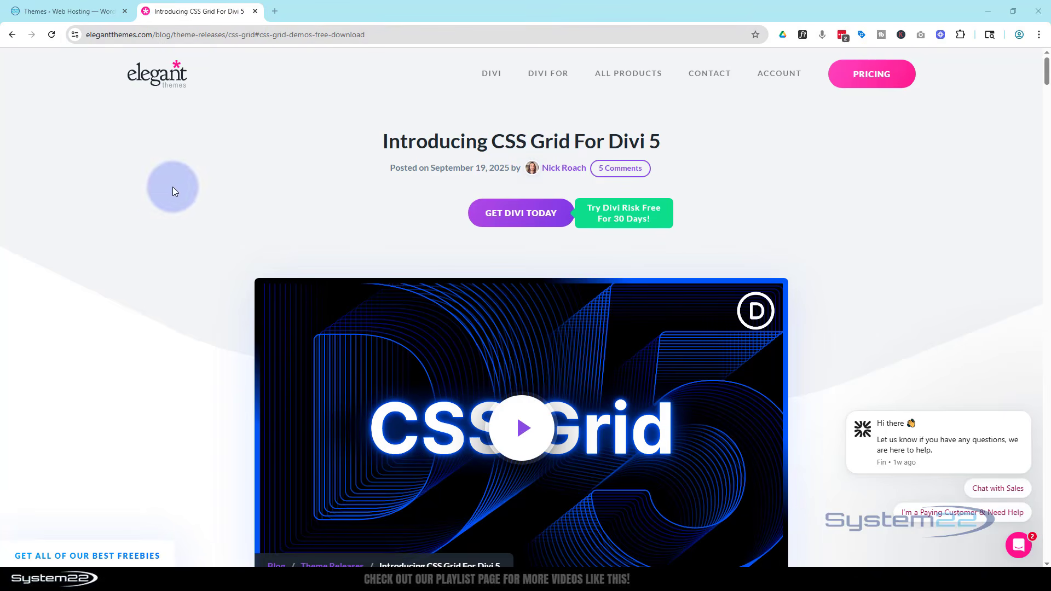
# Step: Find the CSS Grid Demos (Free Download) section in the article and download the free demo layouts archive
pyautogui.scroll(-4, 162, 190)
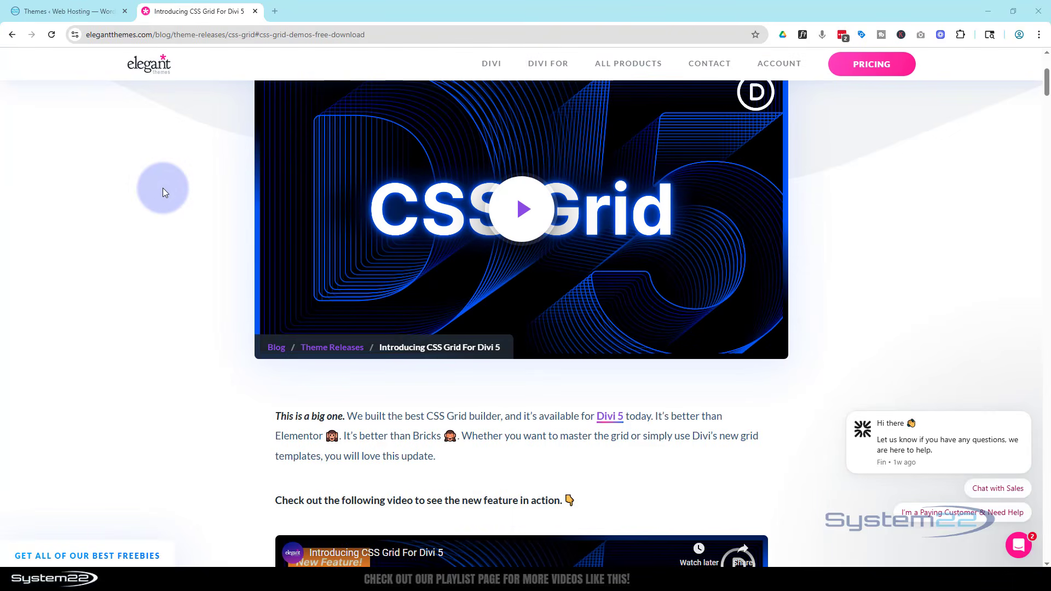
pyautogui.scroll(-10, 163, 192)
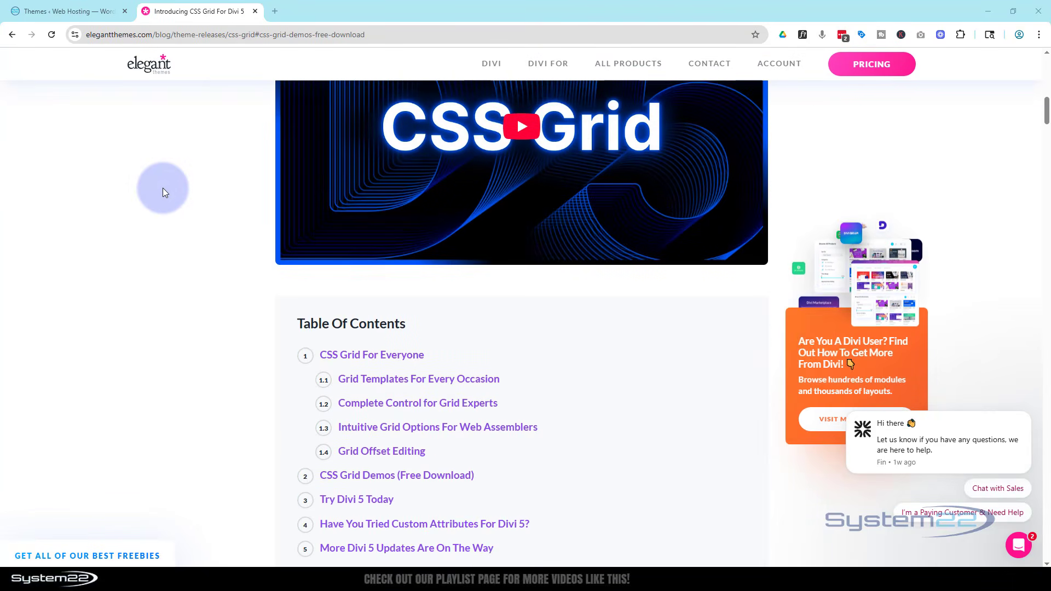
pyautogui.scroll(-3, 163, 189)
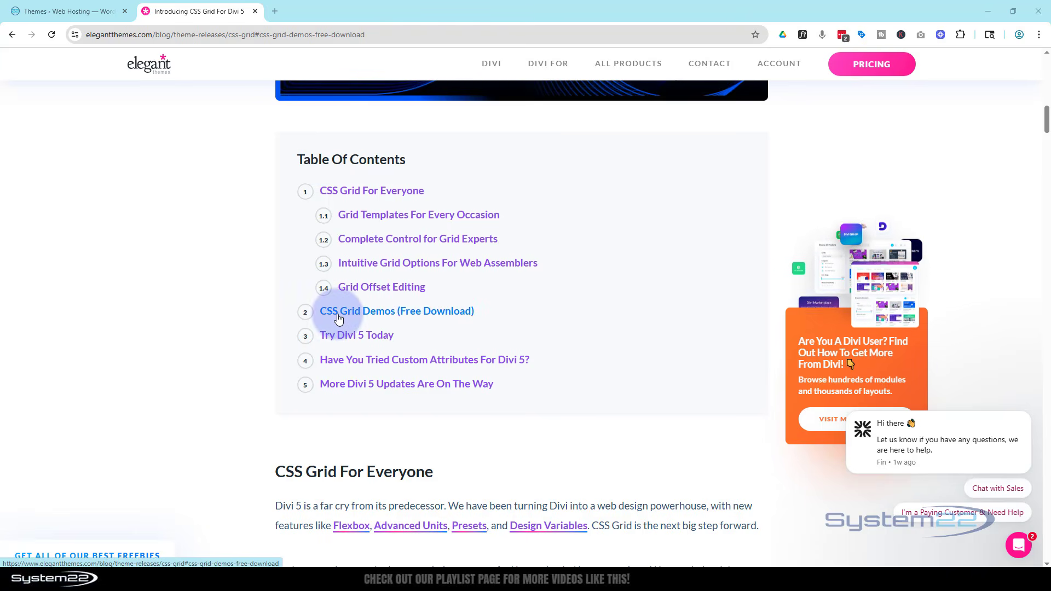
pyautogui.click(382, 316)
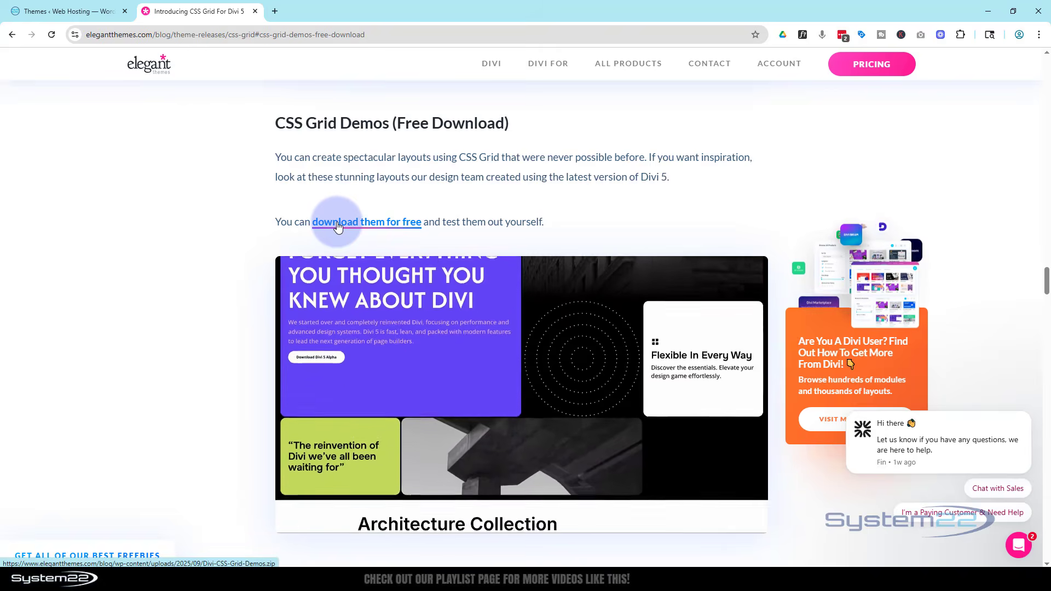
pyautogui.click(337, 224)
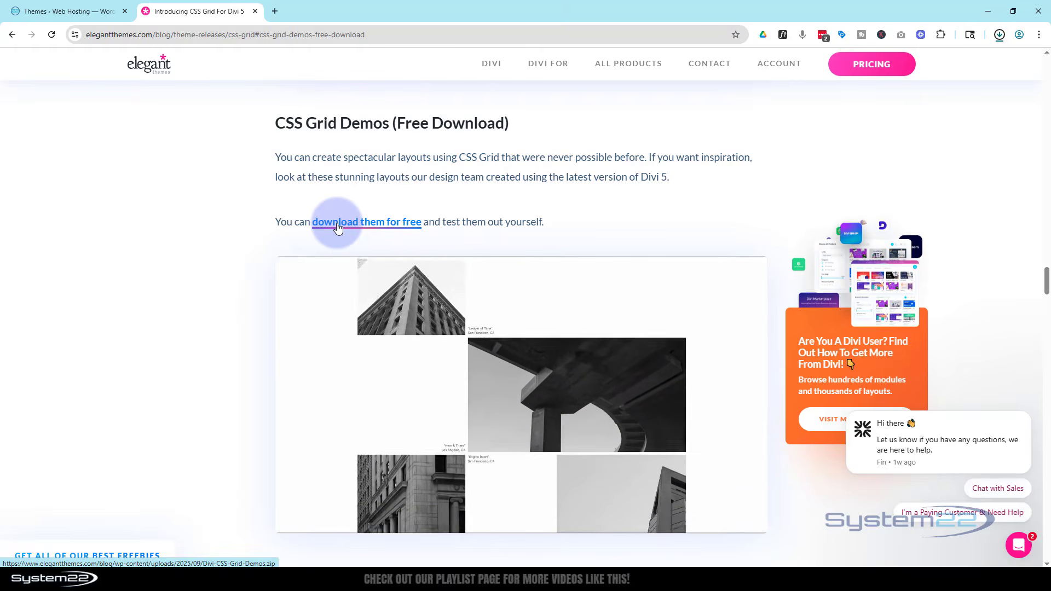
# Step: Review the article's sections on Divi 5 grid features and check the installed Divi theme's version details
pyautogui.scroll(1, 244, 276)
pyautogui.scroll(12, 244, 276)
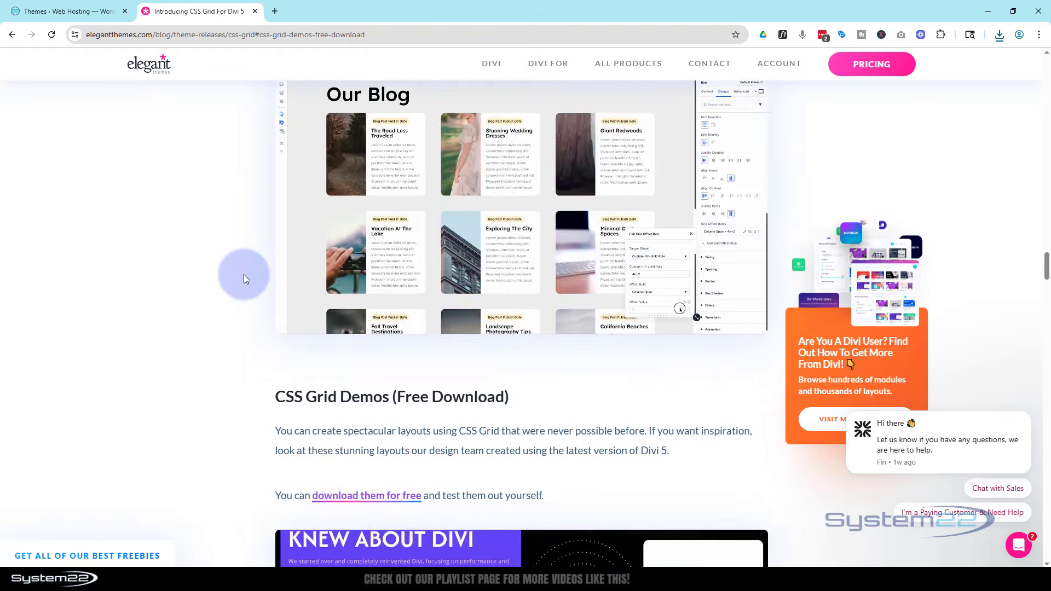
pyautogui.scroll(15, 244, 274)
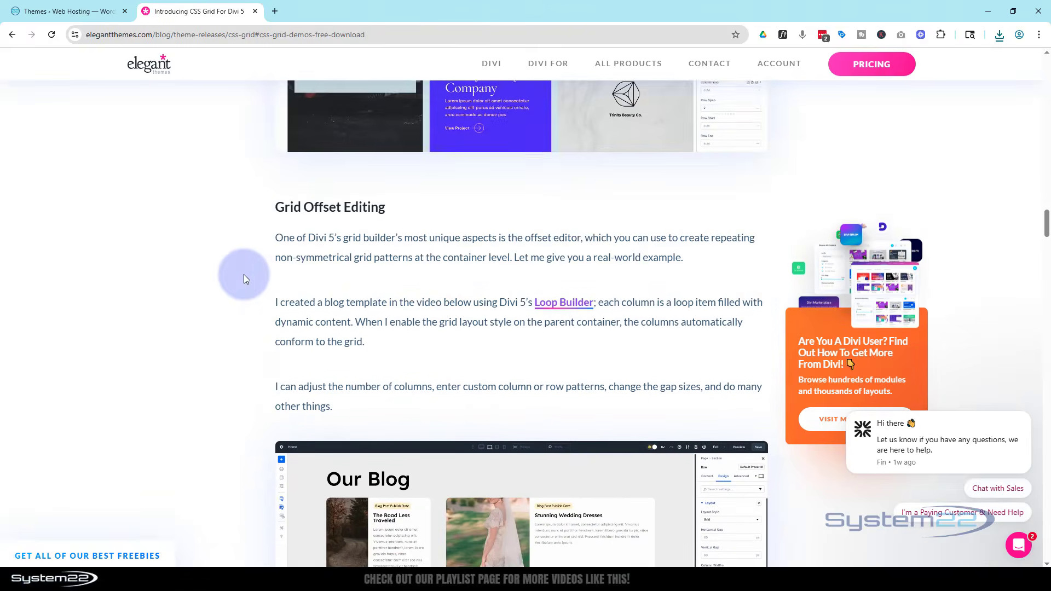
pyautogui.scroll(15, 244, 275)
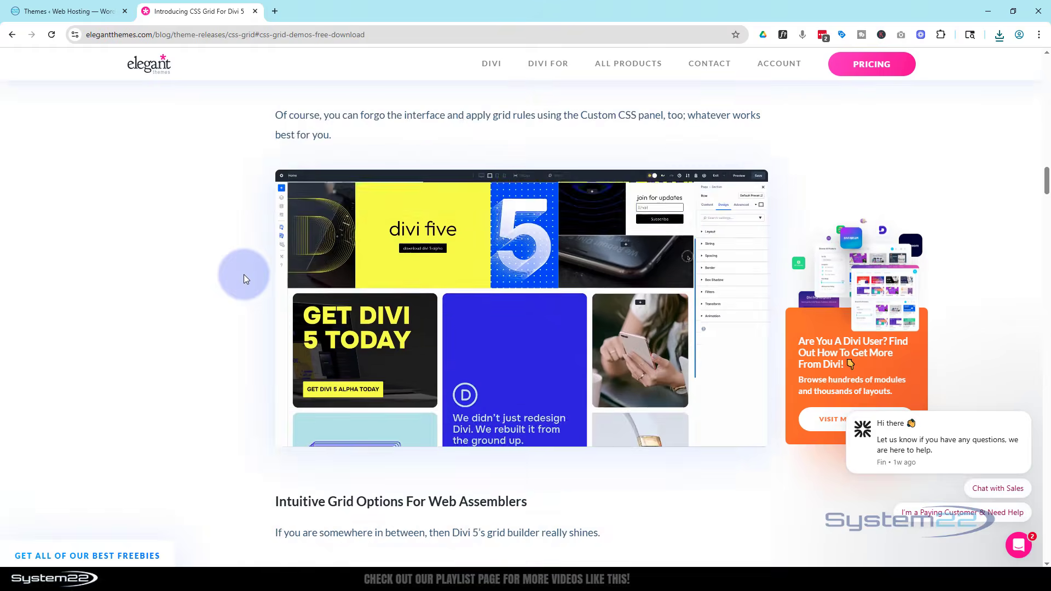
pyautogui.scroll(3, 244, 279)
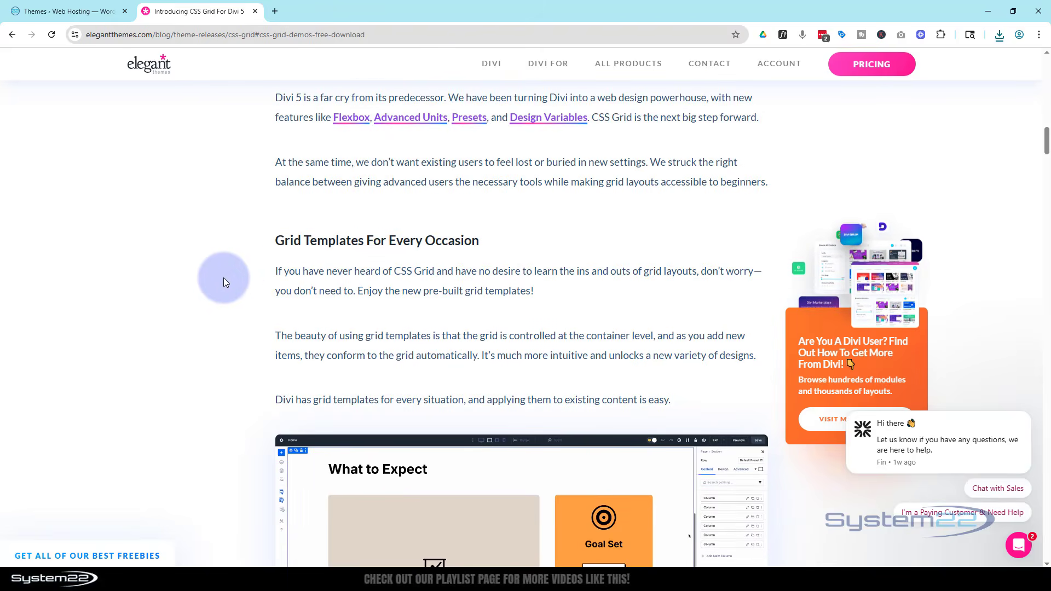
pyautogui.scroll(2, 224, 281)
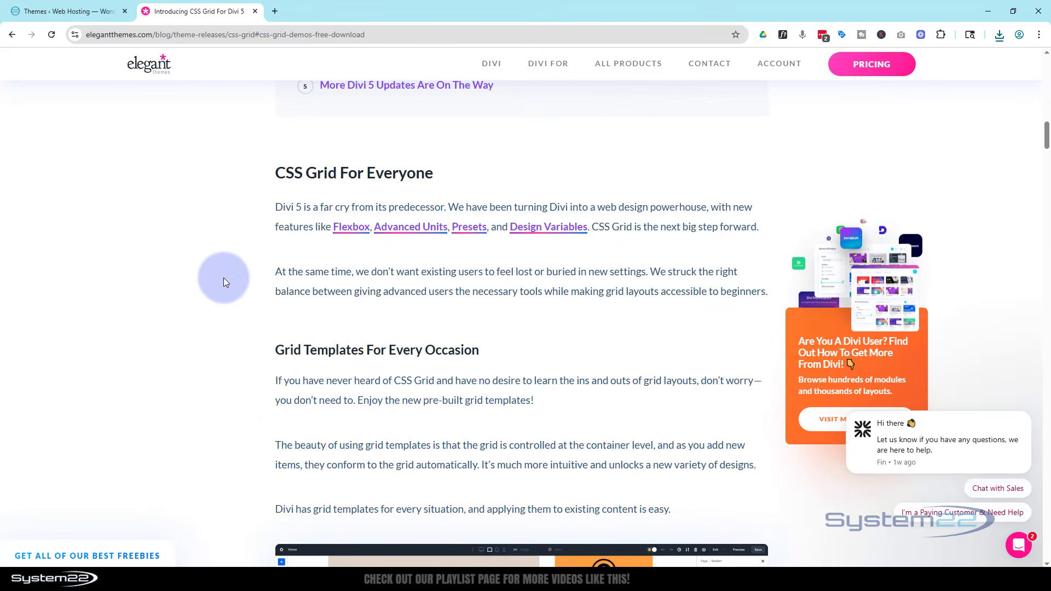
pyautogui.click(77, 11)
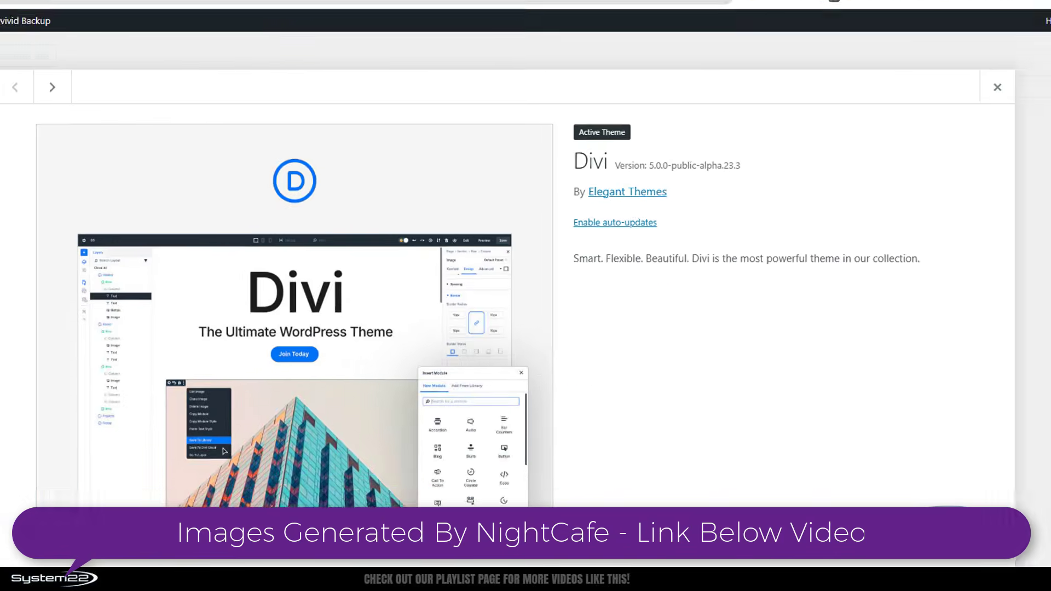
pyautogui.click(188, 10)
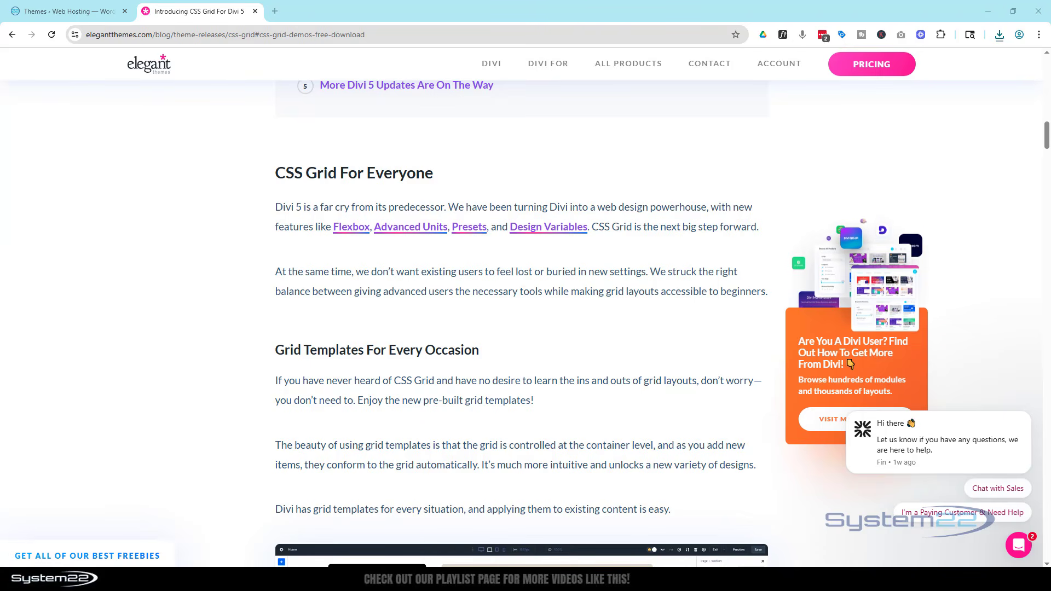
# Step: Extract the Divi-CSS-Grid-Demos archive into its current Grid downloads folder and move the folder window out of the way
pyautogui.moveTo(0, 224); pyautogui.dragTo(162, 219)
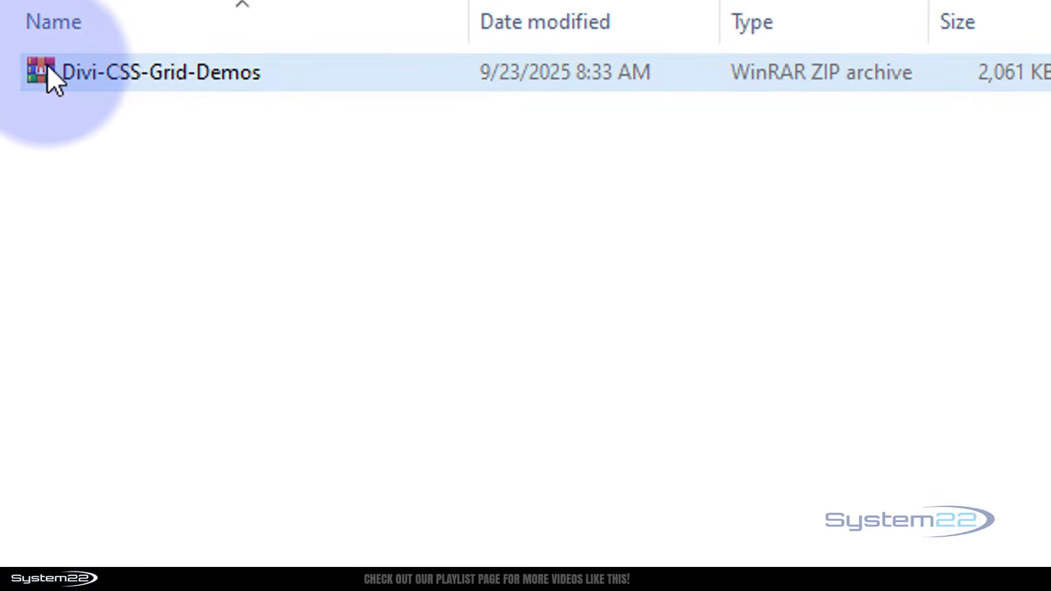
pyautogui.click(13, 272)
pyautogui.rightClick(46, 67)
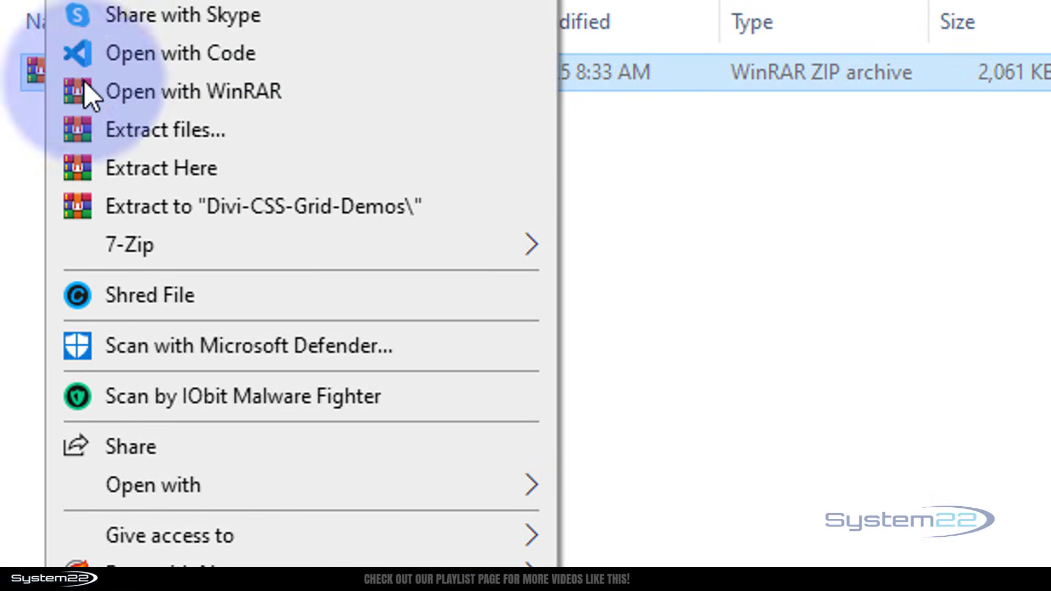
pyautogui.click(170, 166)
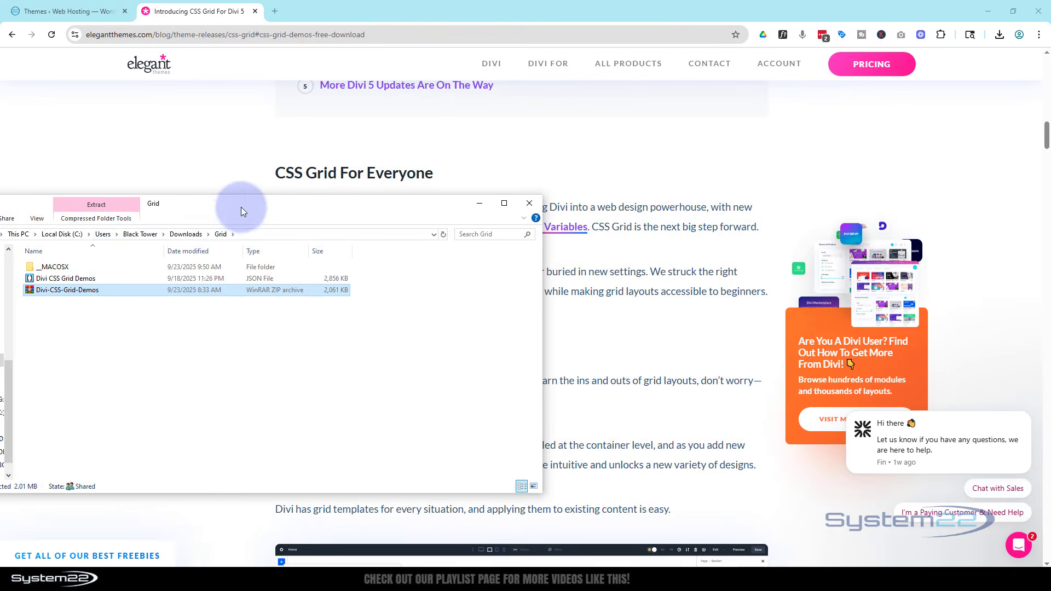
pyautogui.moveTo(244, 212); pyautogui.dragTo(0, 235)
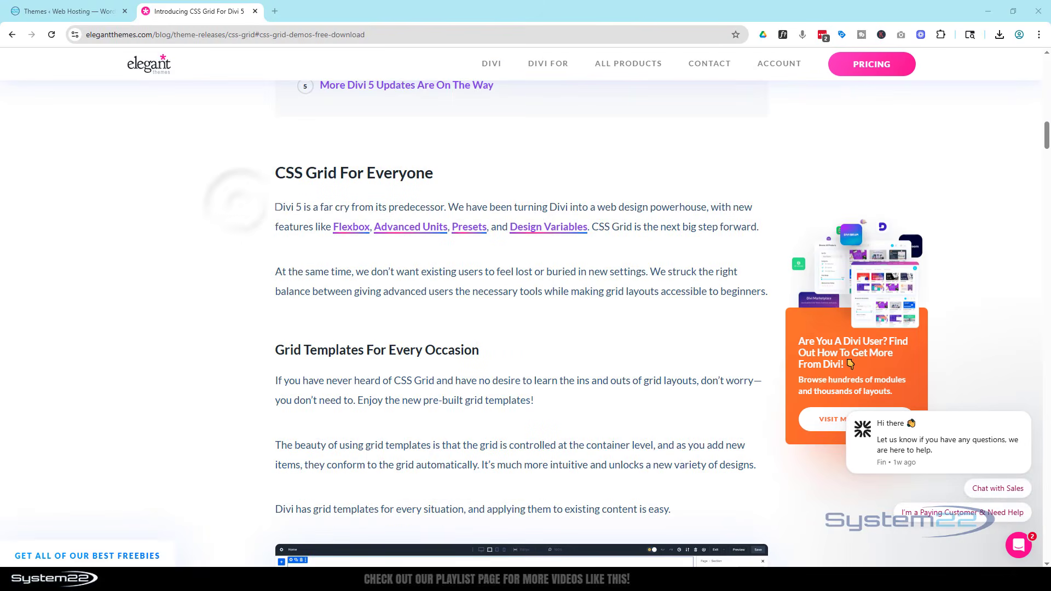
# Step: Import the Divi CSS Grid Demos.json file into the Divi Library of the WordPress site without importing presets
pyautogui.click(64, 13)
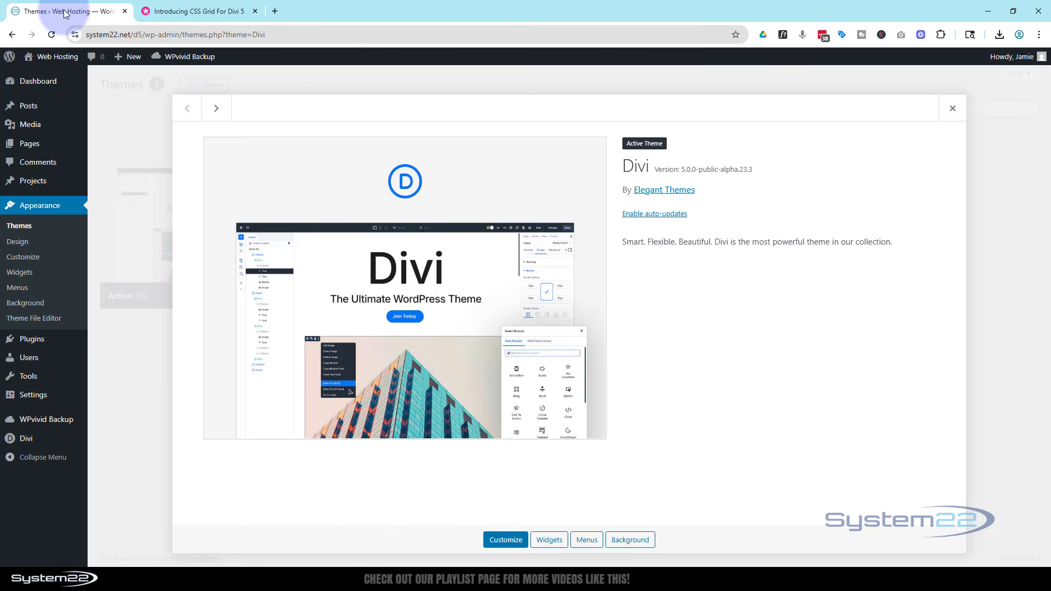
pyautogui.moveTo(29, 439)
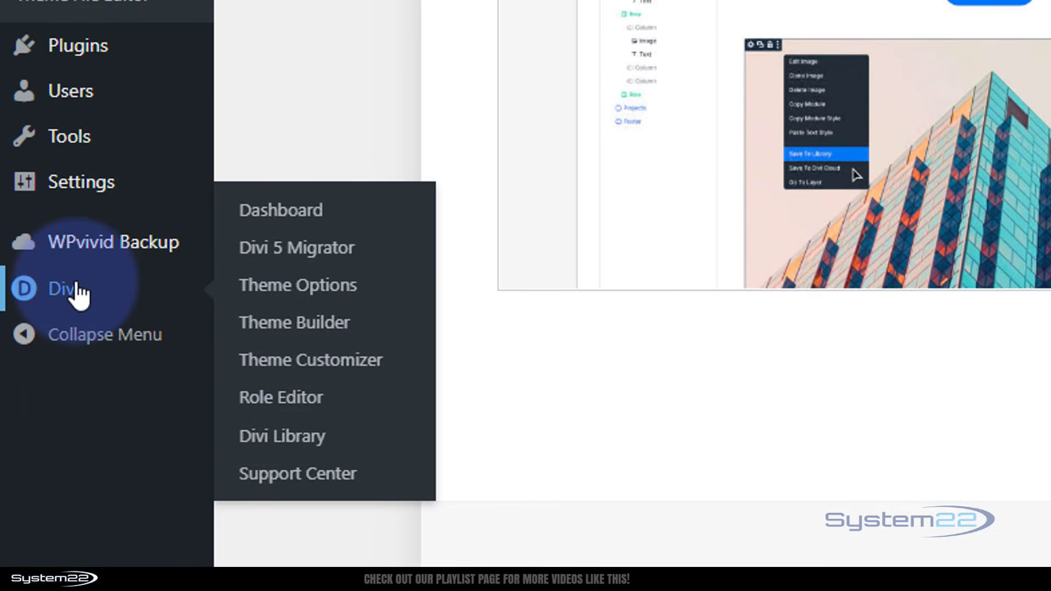
pyautogui.click(301, 446)
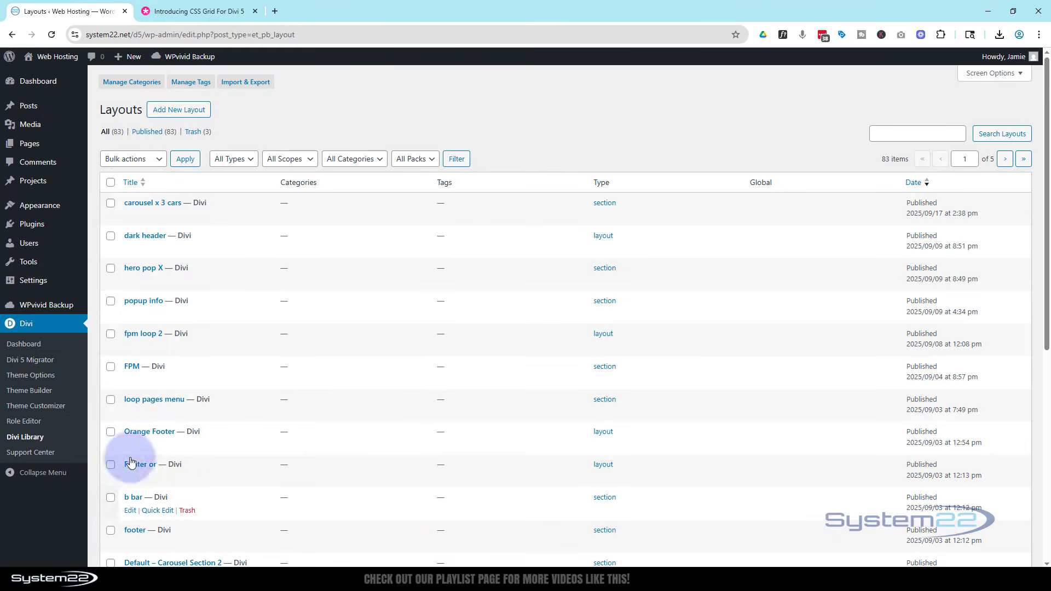
pyautogui.click(239, 82)
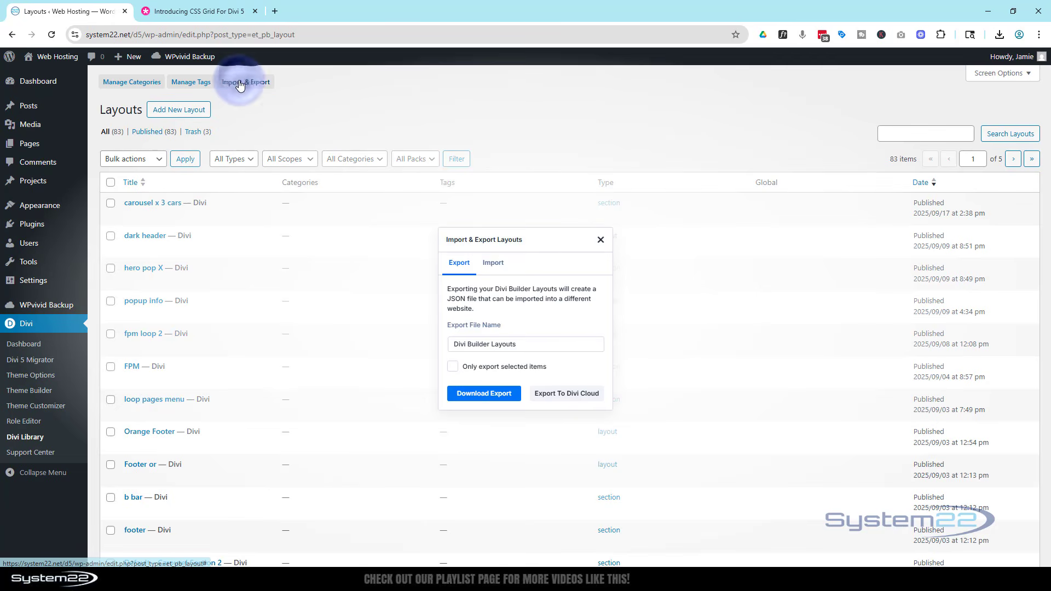
pyautogui.click(497, 269)
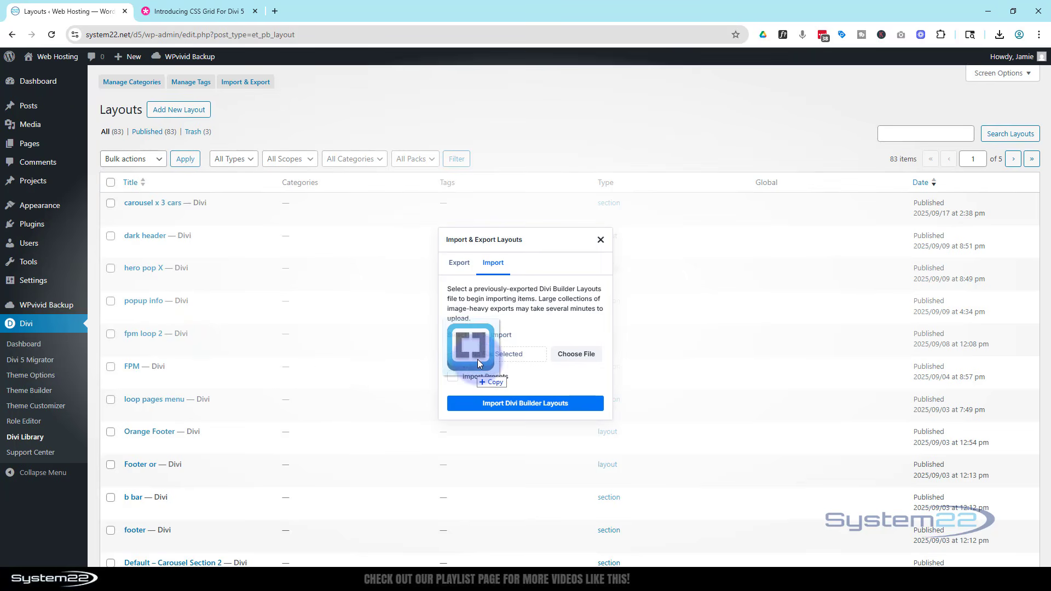
pyautogui.moveTo(477, 359); pyautogui.dragTo(481, 354)
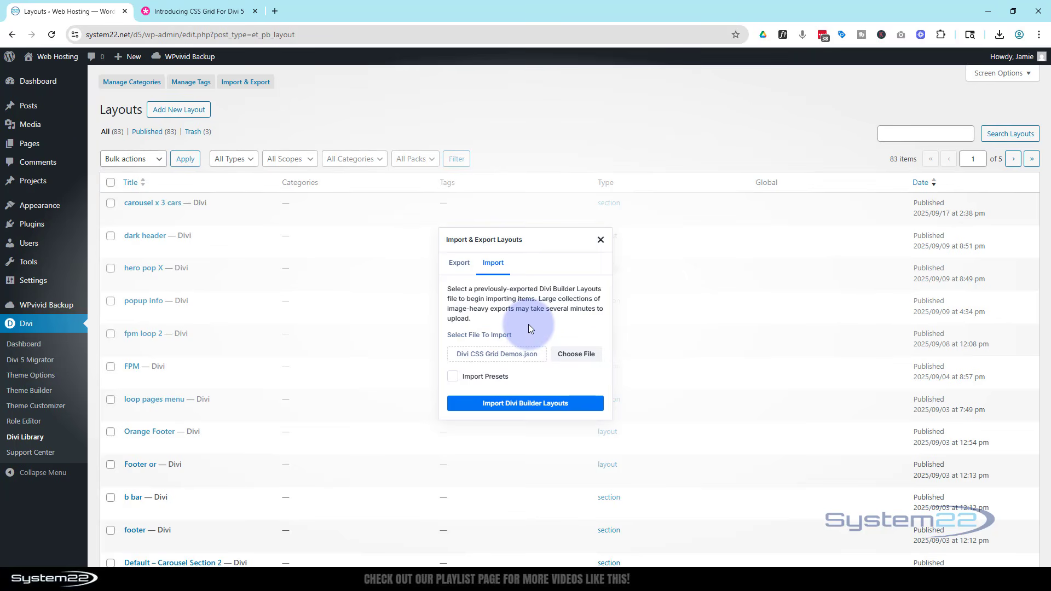
pyautogui.click(484, 406)
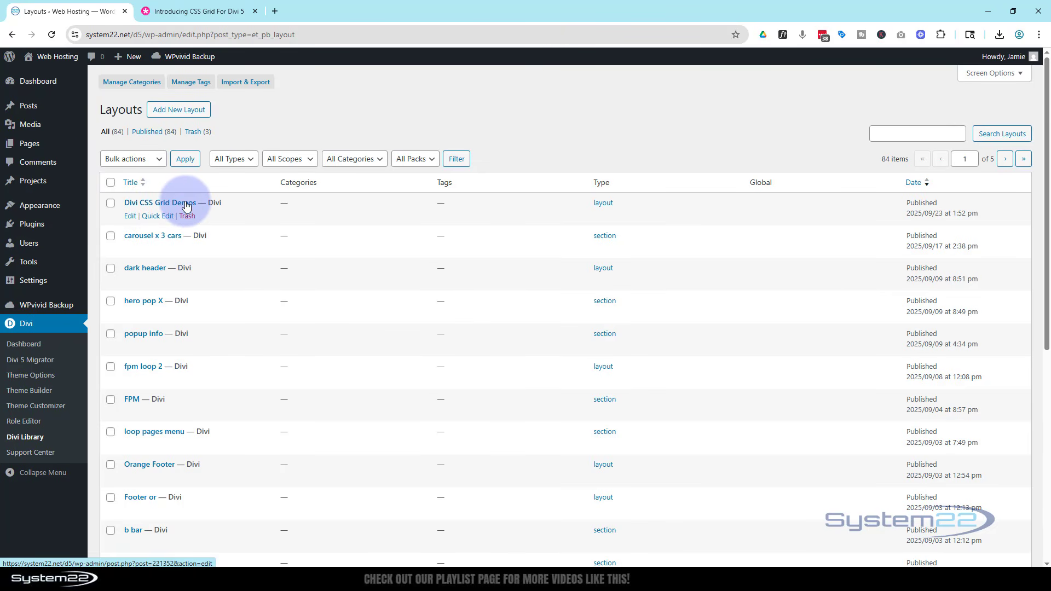
# Step: Create a new WordPress page titled "Grid" in a separate tab and open it in the Divi Builder
pyautogui.moveTo(125, 57)
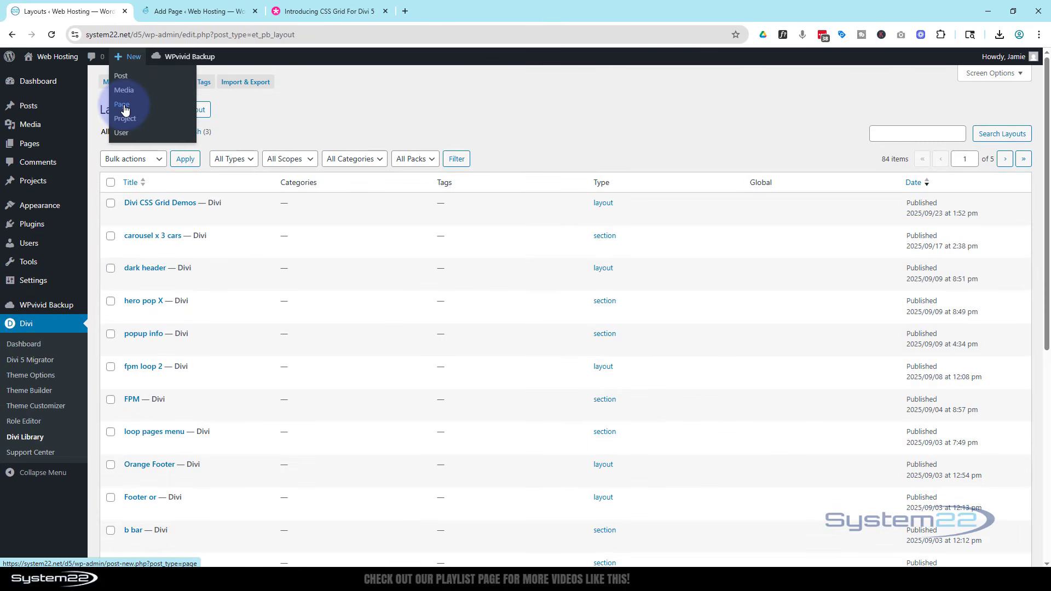
pyautogui.click(179, 16)
pyautogui.write('Grid')
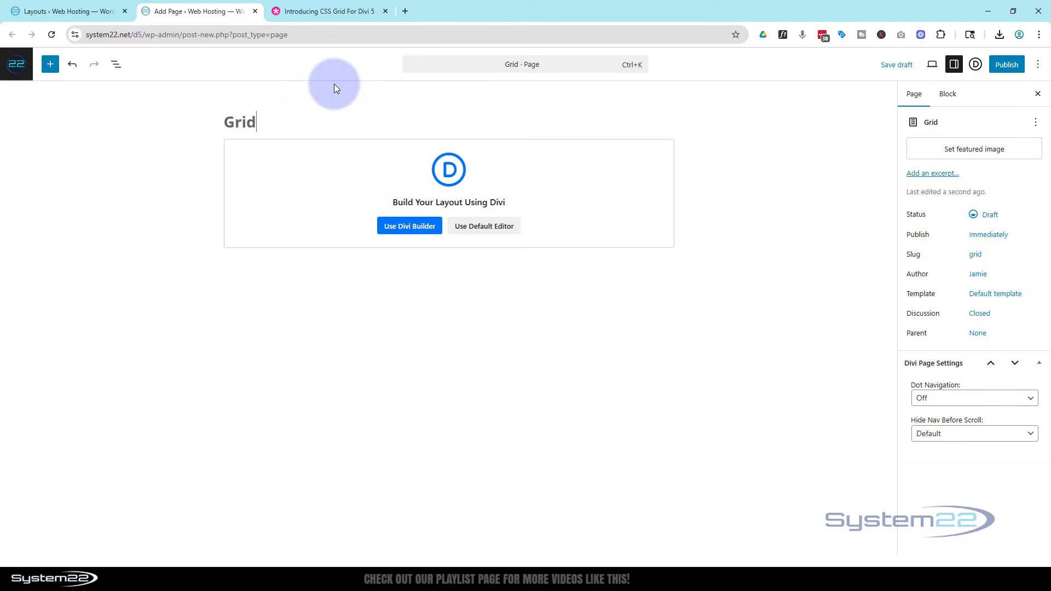
pyautogui.click(419, 228)
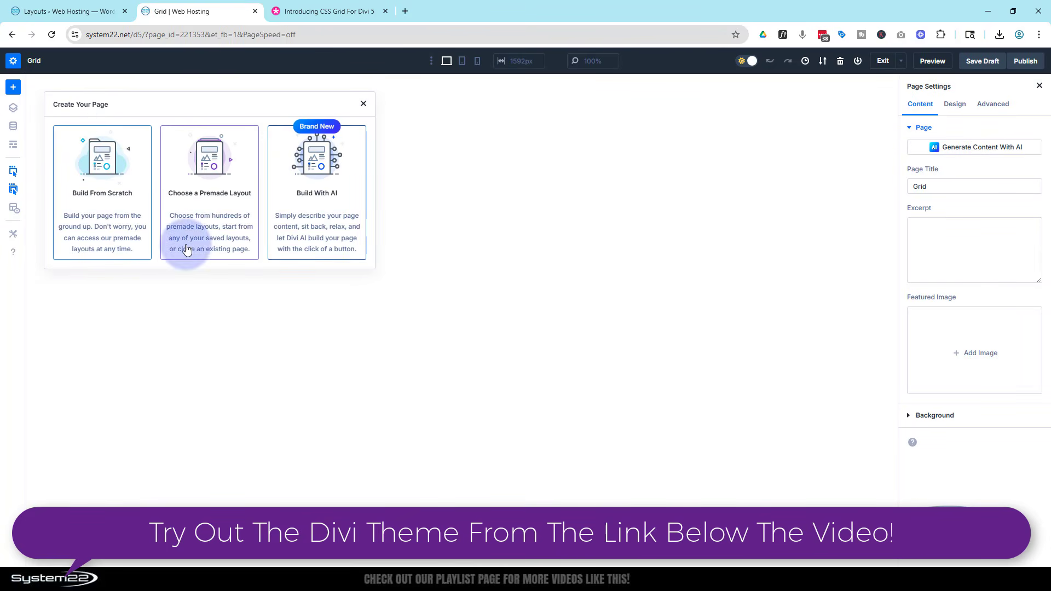
# Step: Load the saved Divi CSS Grid Demos layout from the library into the new page
pyautogui.click(198, 204)
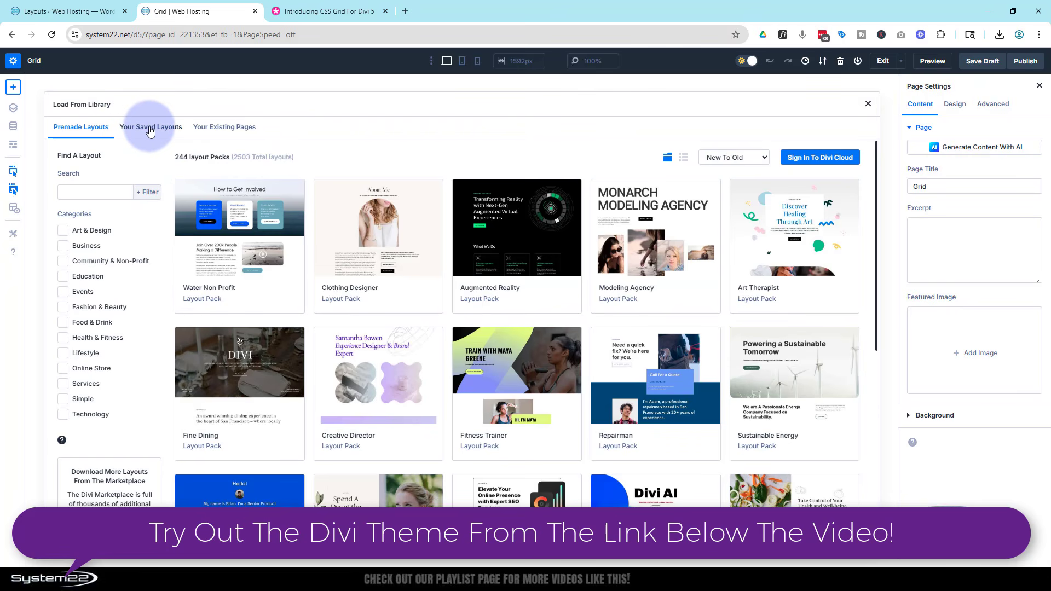
pyautogui.click(150, 130)
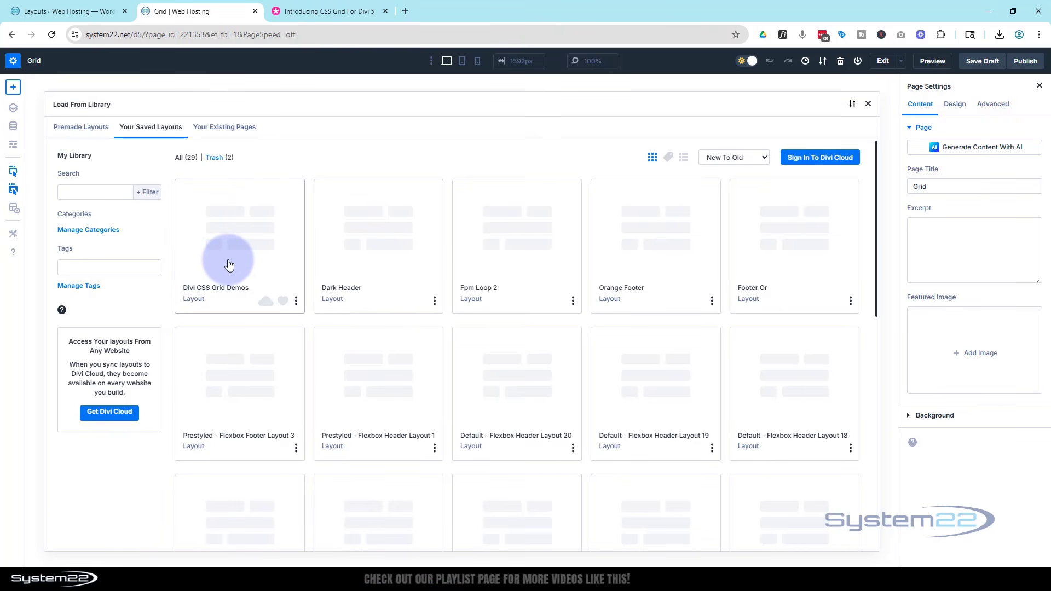
pyautogui.click(230, 266)
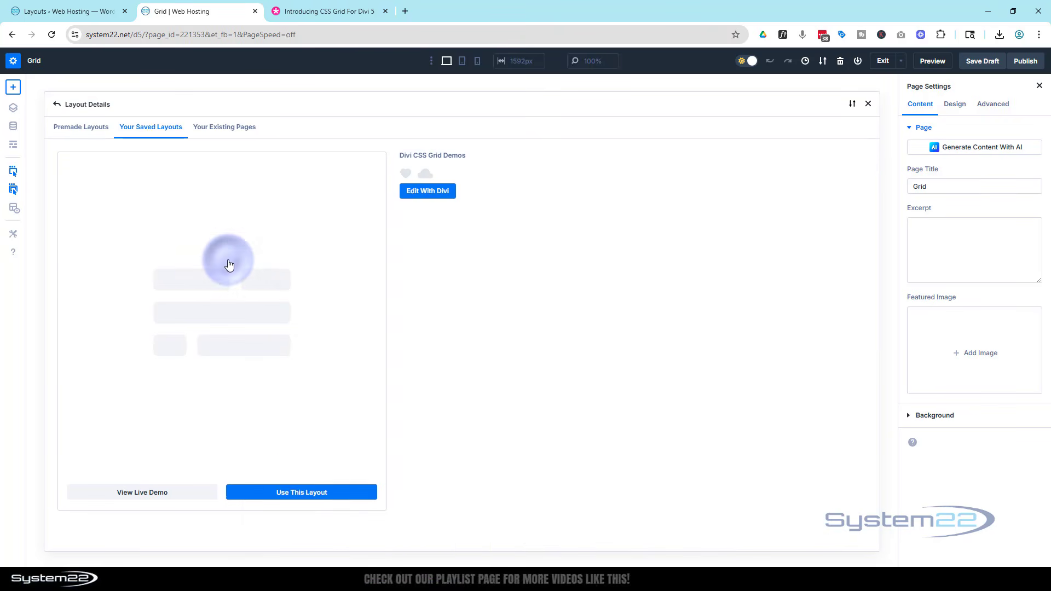
pyautogui.click(302, 493)
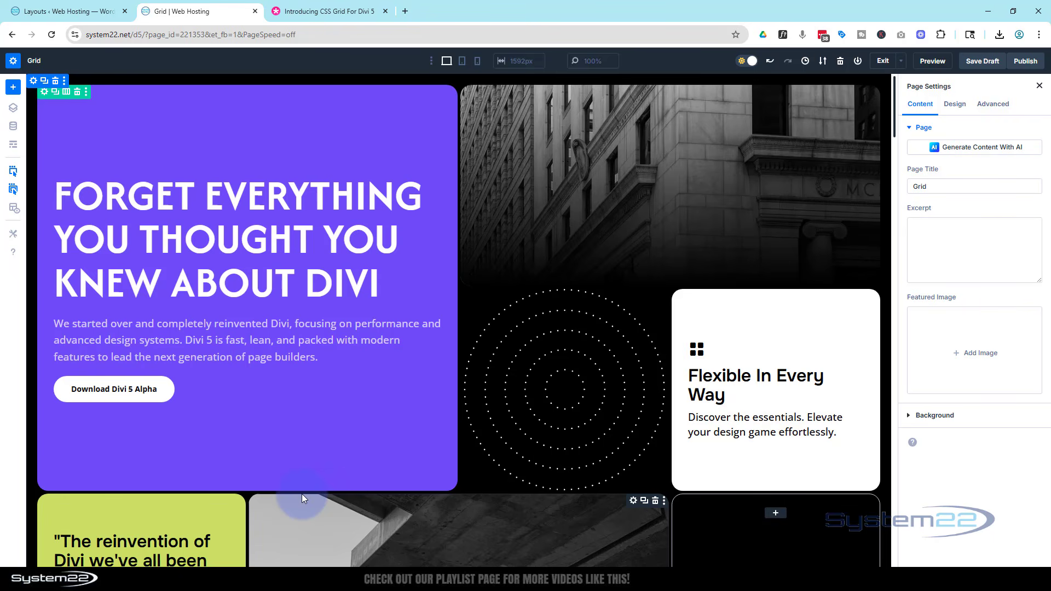
# Step: Look over the loaded layout, save the page as a draft and open its front-end preview in a new tab
pyautogui.scroll(-7, 372, 244)
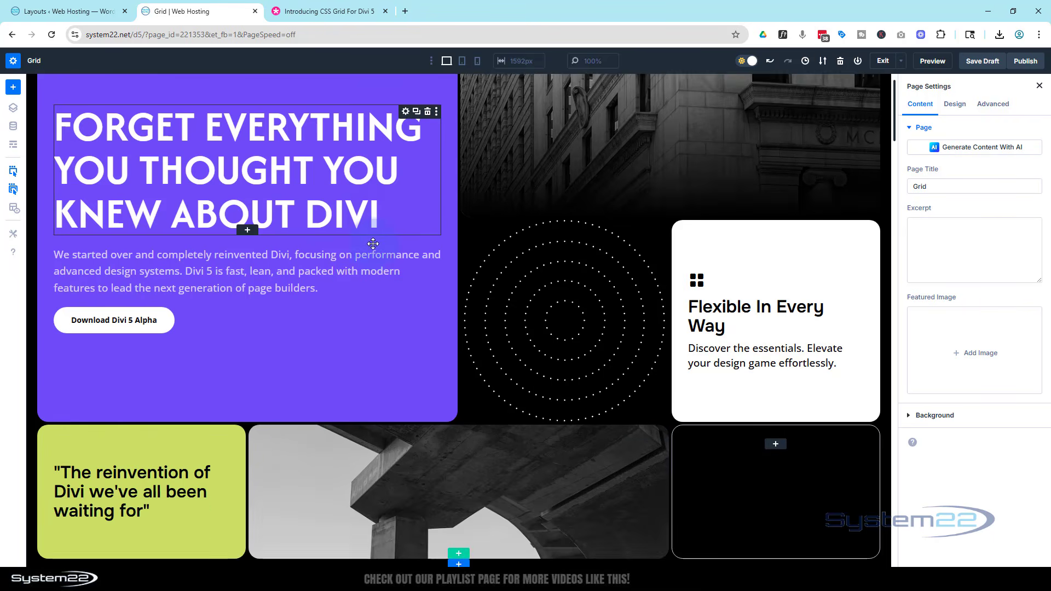
pyautogui.scroll(-12, 373, 244)
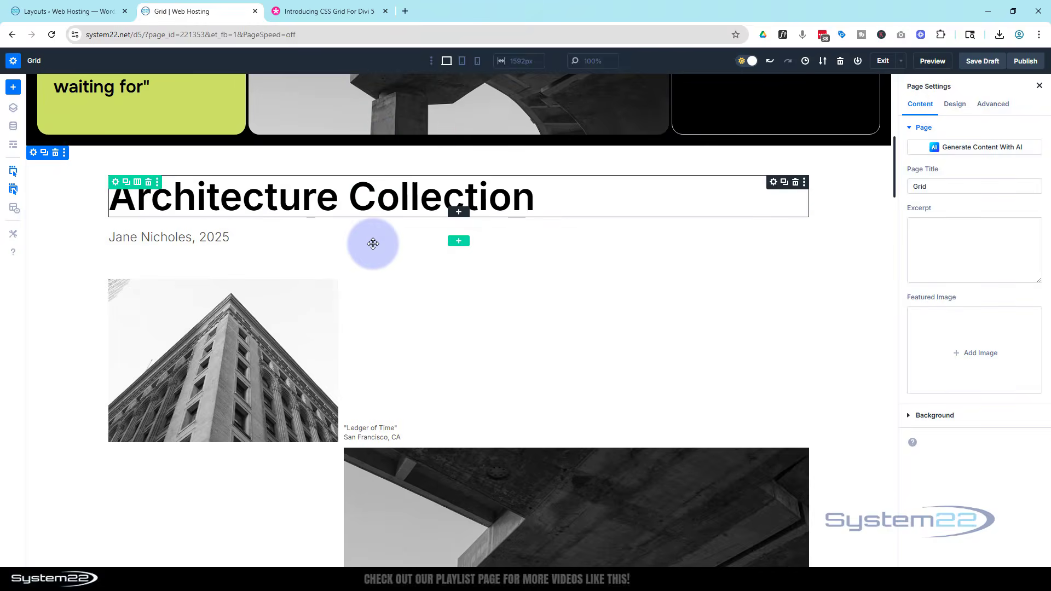
pyautogui.scroll(-7, 373, 244)
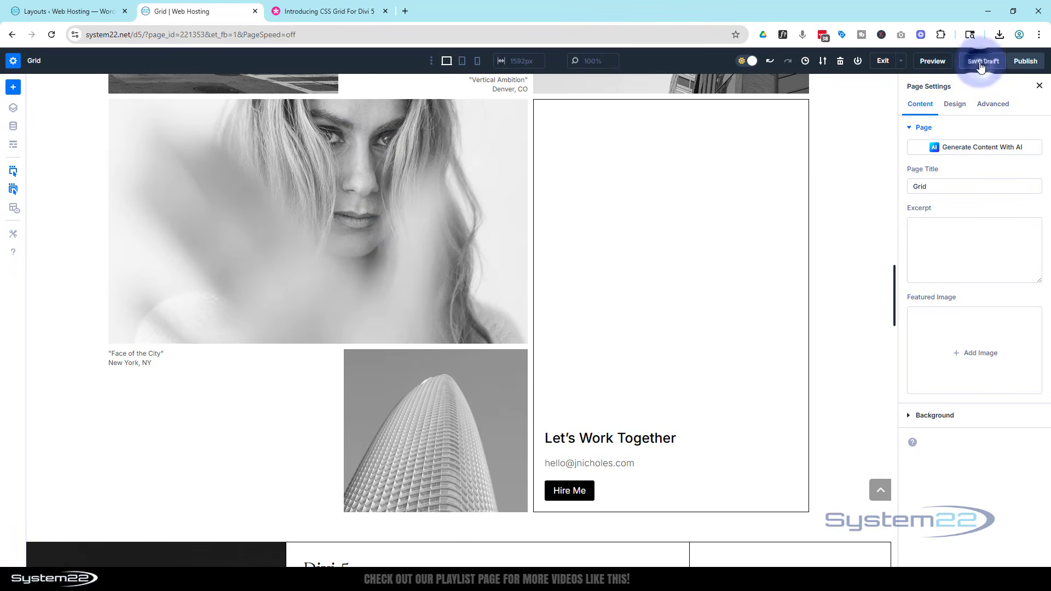
pyautogui.click(980, 64)
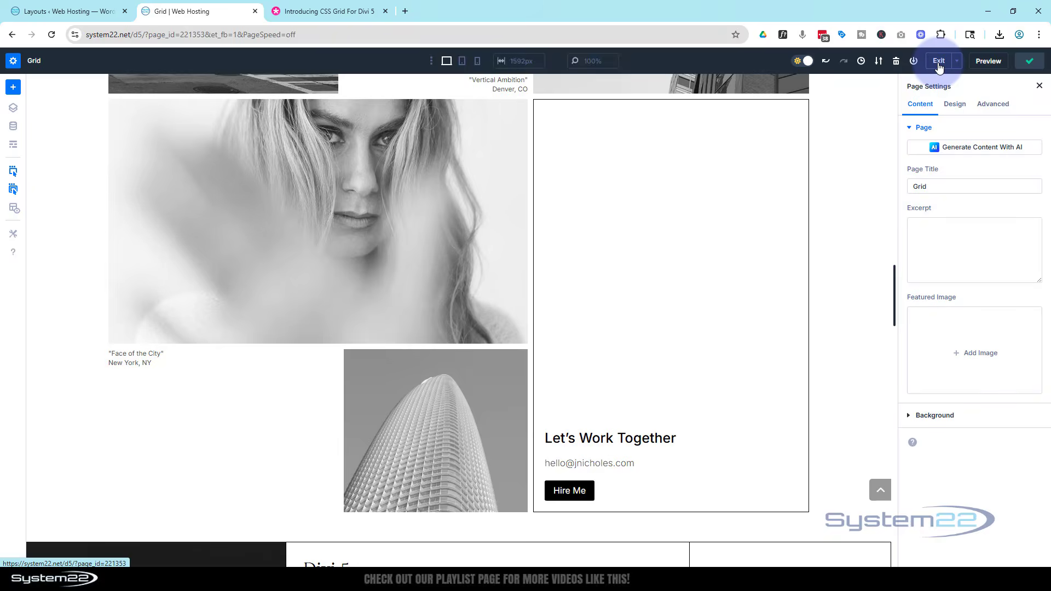
pyautogui.click(940, 63)
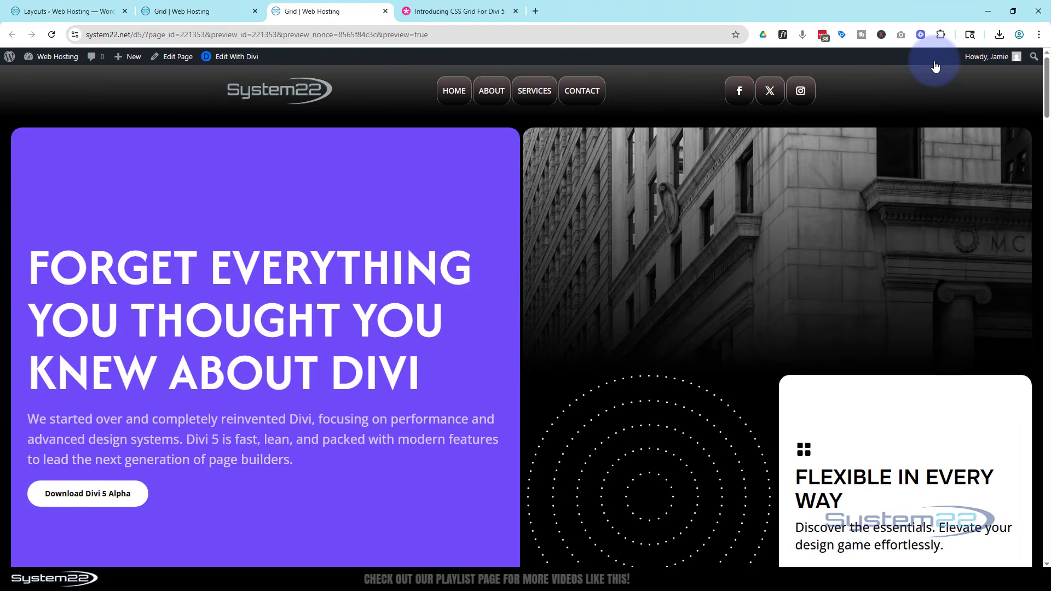
# Step: Examine the demo grid sections along the full length of the front-end preview and return to its beginning
pyautogui.scroll(-5, 692, 235)
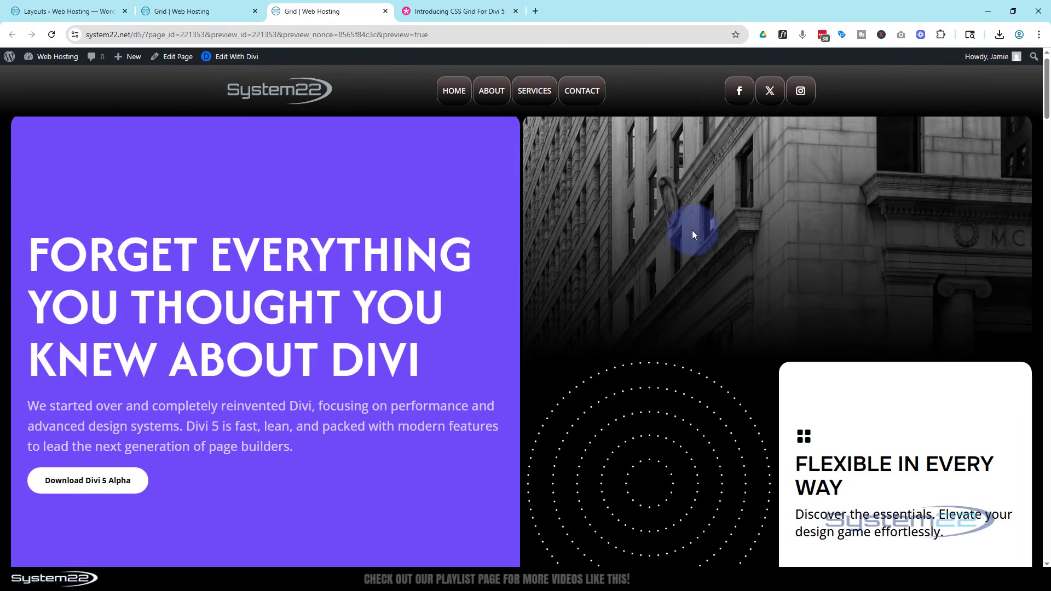
pyautogui.scroll(-8, 693, 233)
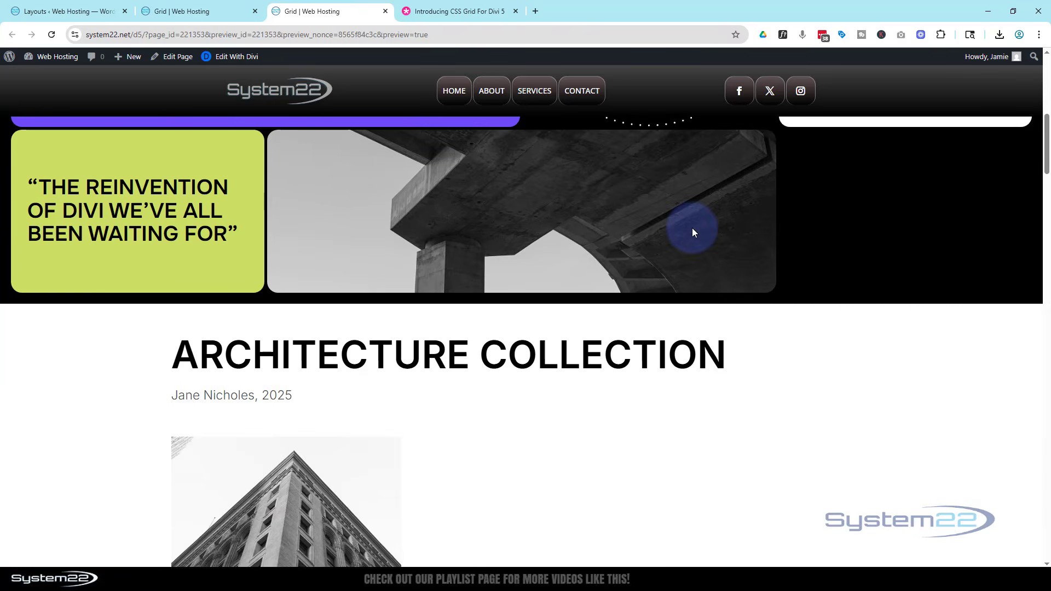
pyautogui.scroll(-12, 692, 230)
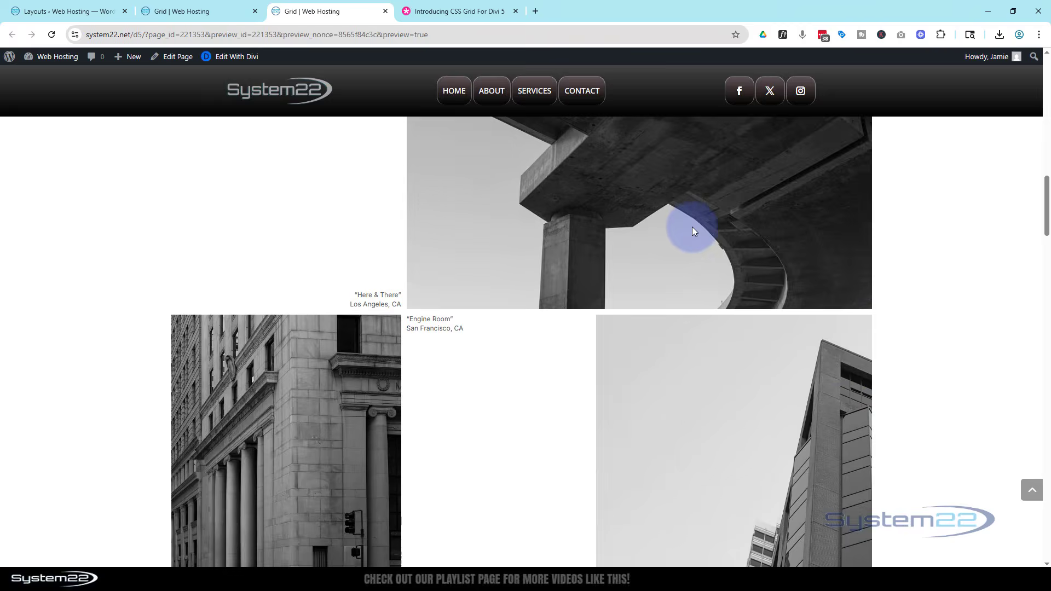
pyautogui.scroll(-12, 692, 230)
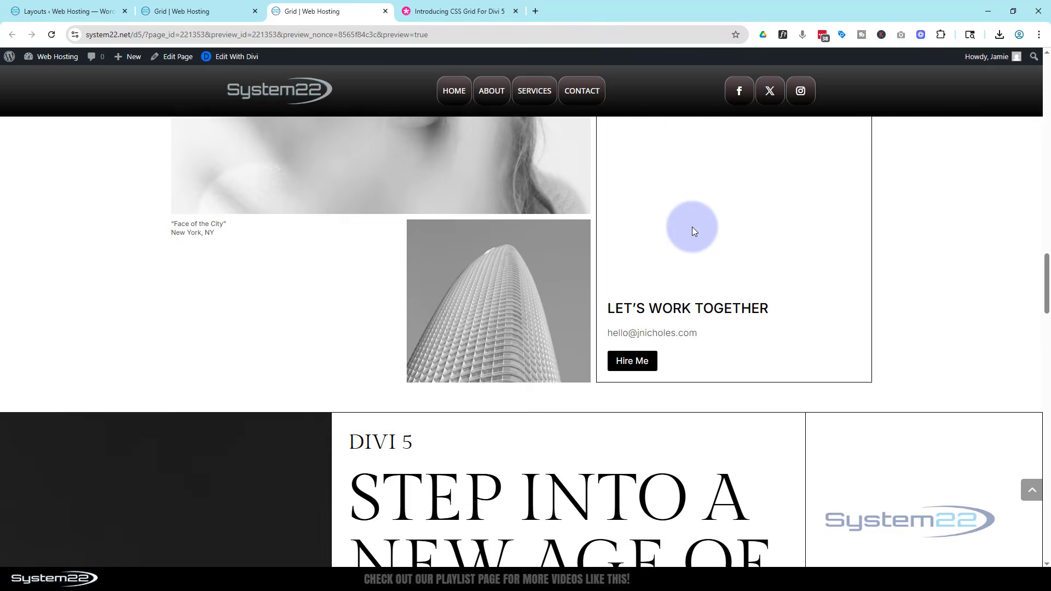
pyautogui.scroll(-12, 694, 231)
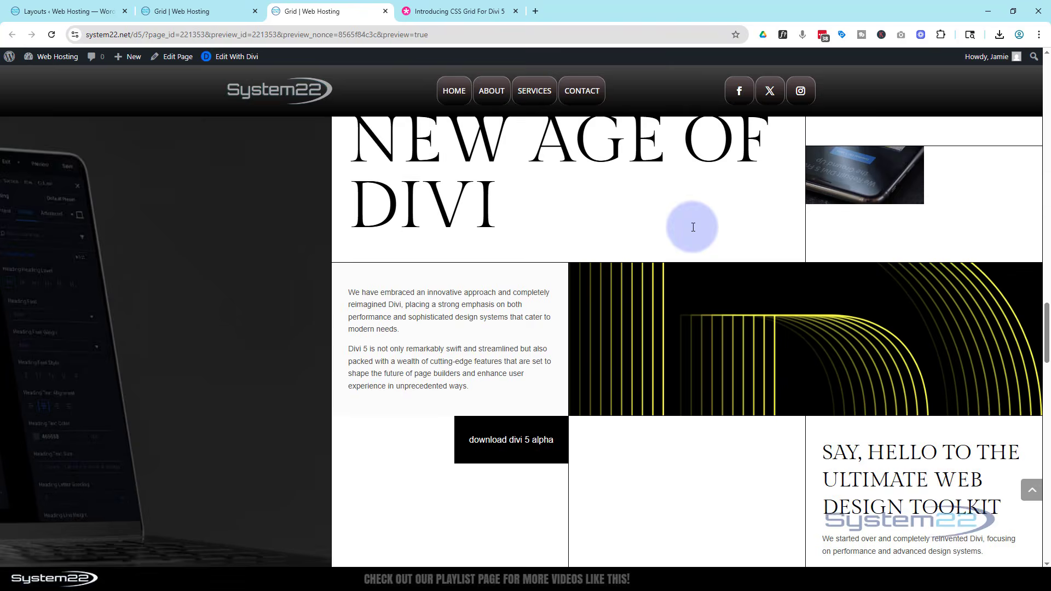
pyautogui.scroll(-12, 694, 227)
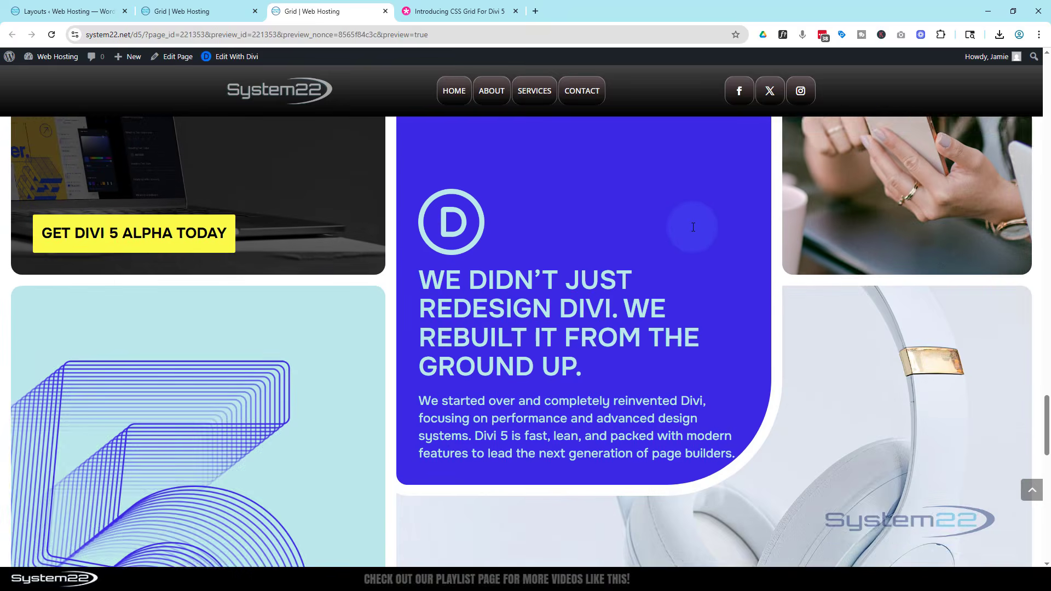
pyautogui.scroll(-8, 694, 227)
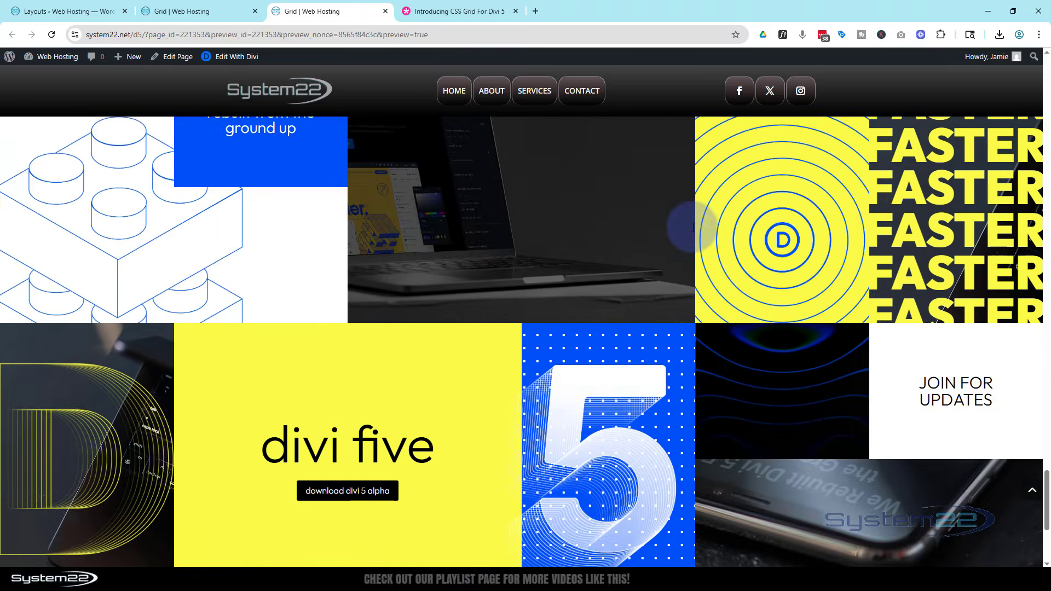
pyautogui.scroll(11, 689, 245)
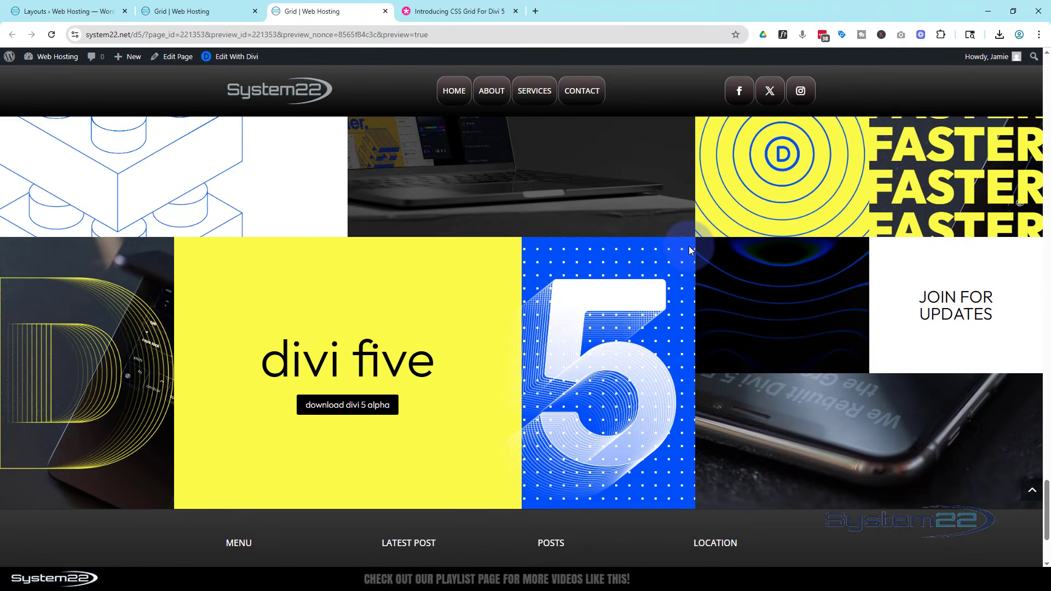
pyautogui.scroll(15, 690, 246)
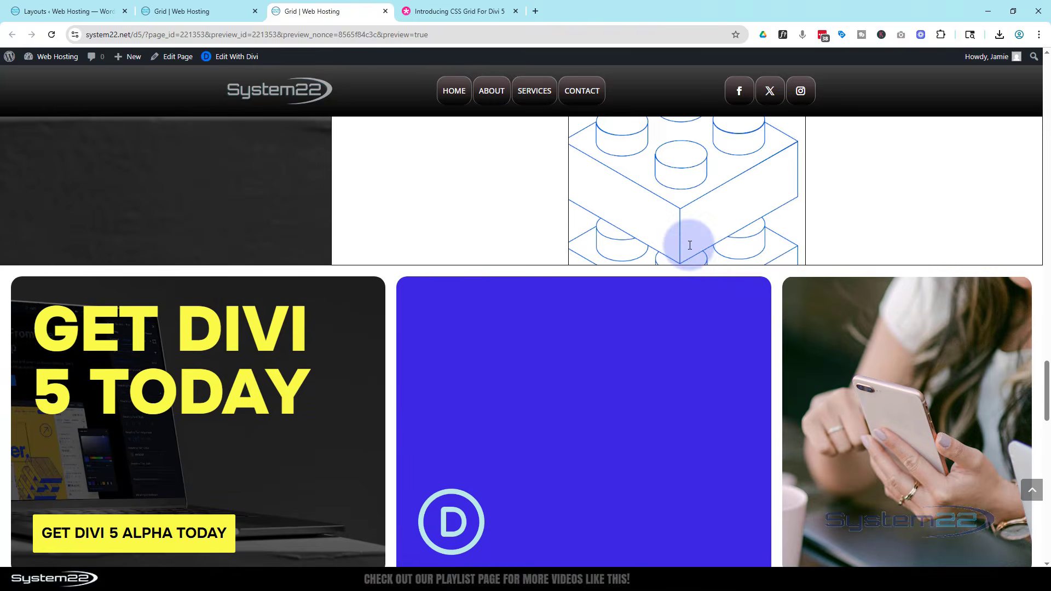
pyautogui.scroll(15, 690, 245)
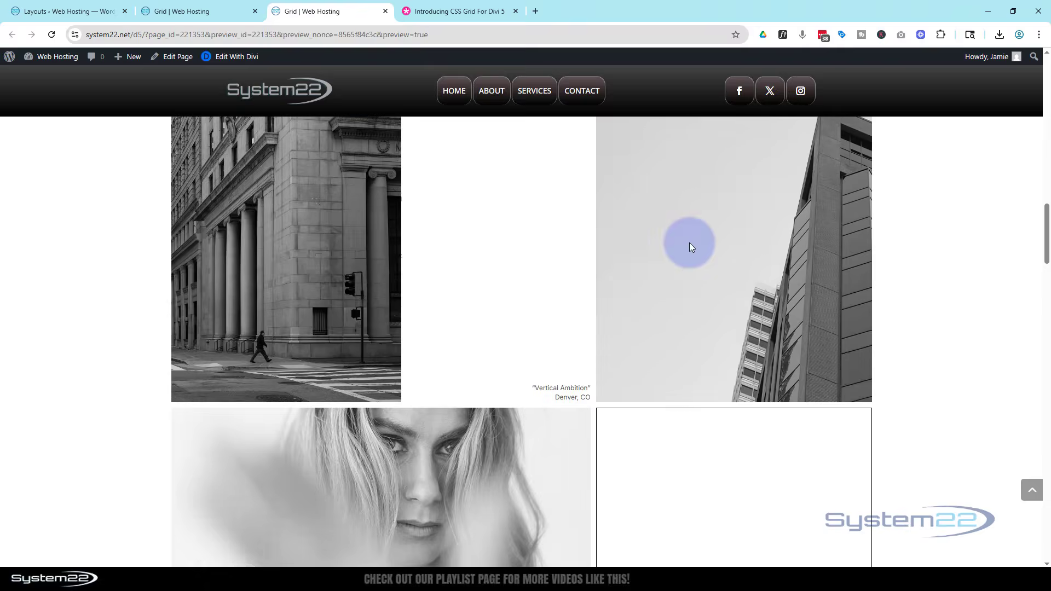
pyautogui.scroll(7, 690, 246)
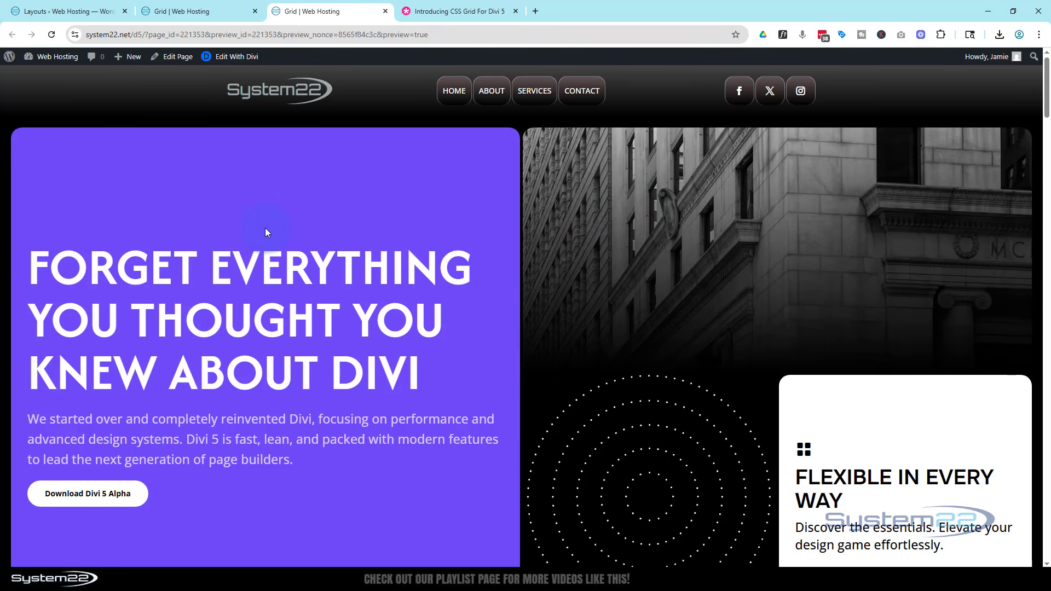
# Step: Open the previewed Grid page in the Divi Builder and look over its first sections
pyautogui.click(234, 59)
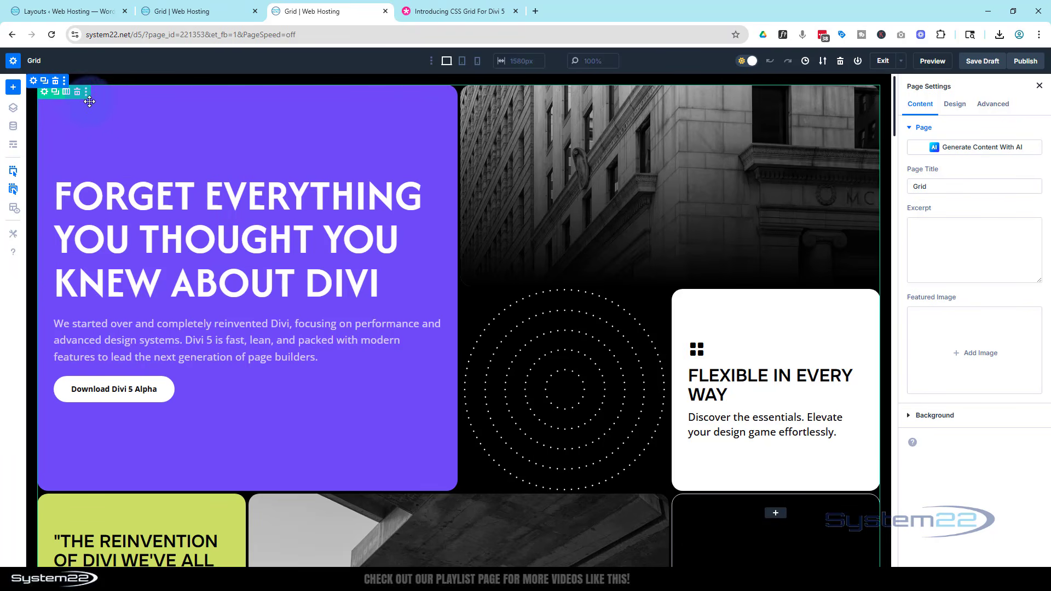
pyautogui.scroll(-7, 72, 326)
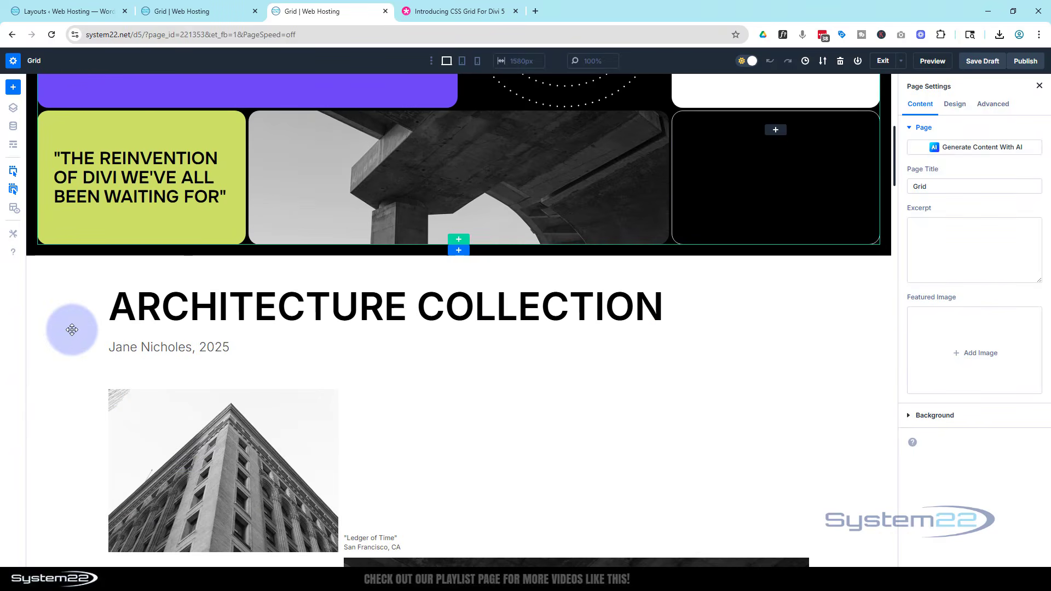
pyautogui.scroll(7, 72, 326)
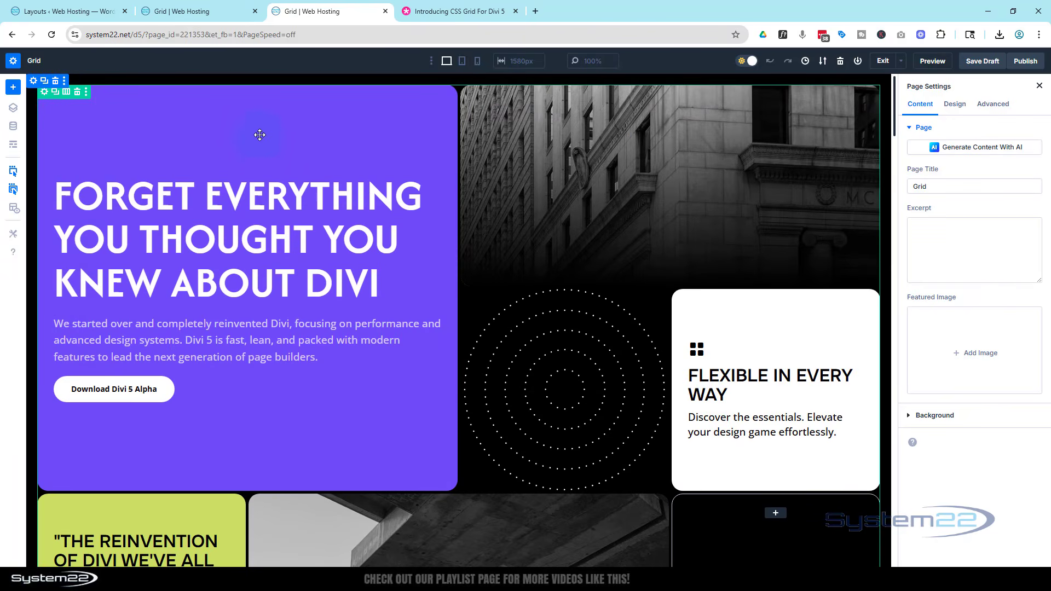
pyautogui.click(65, 82)
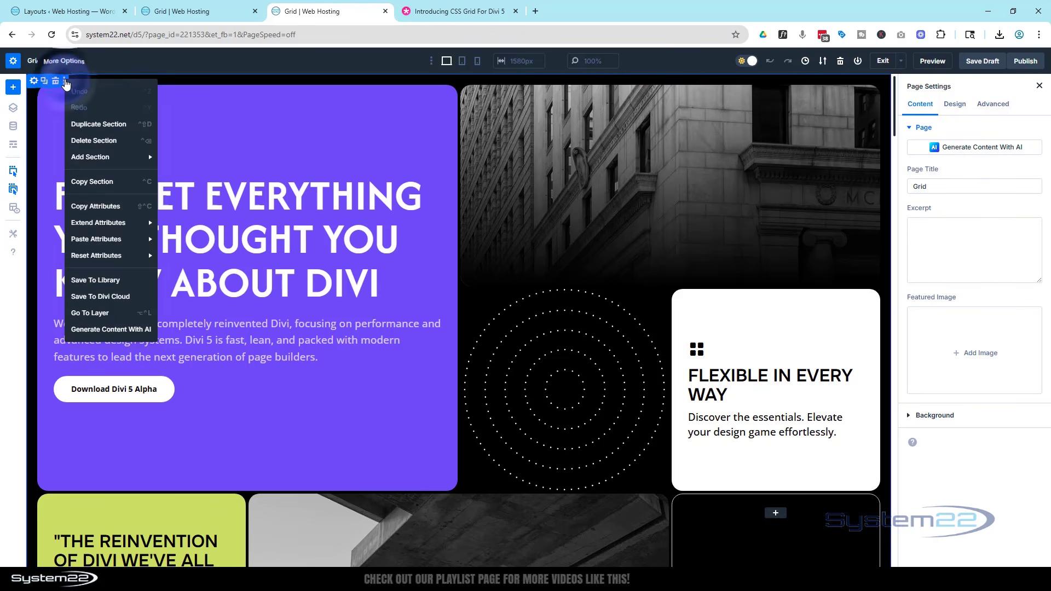
pyautogui.click(119, 284)
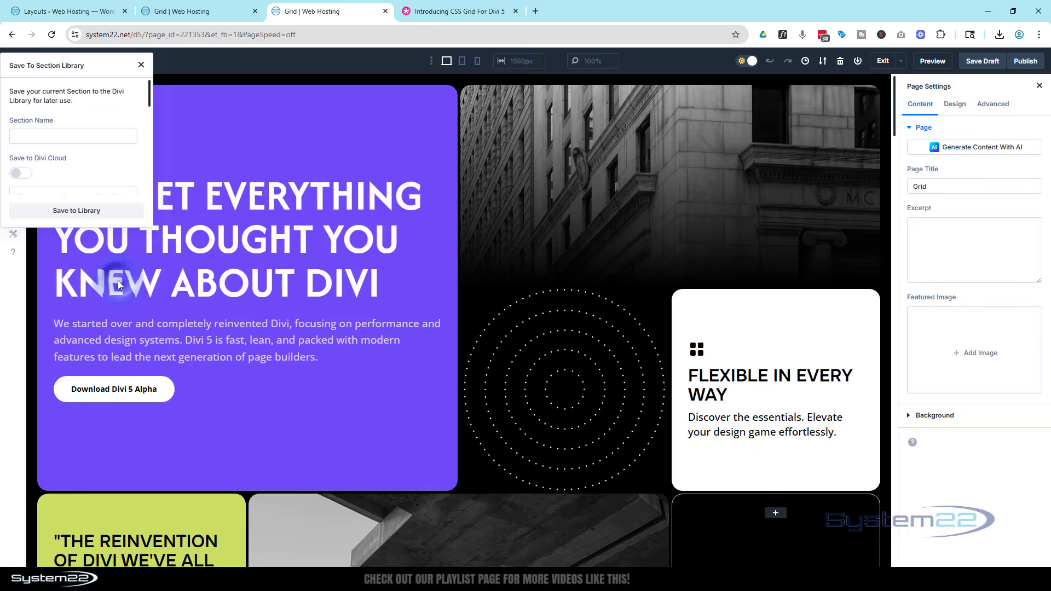
pyautogui.click(36, 133)
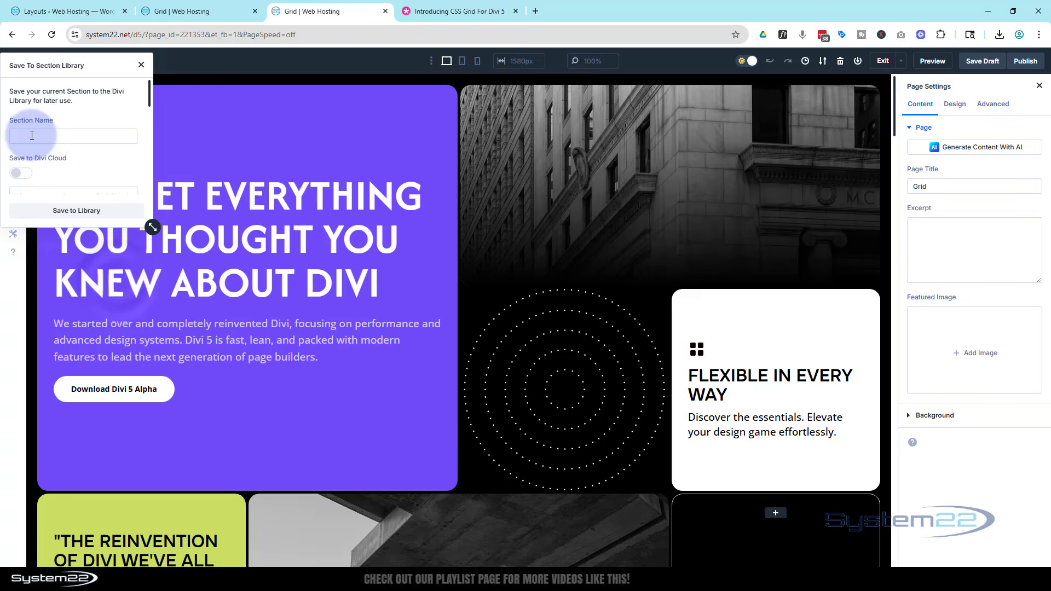
pyautogui.click(141, 66)
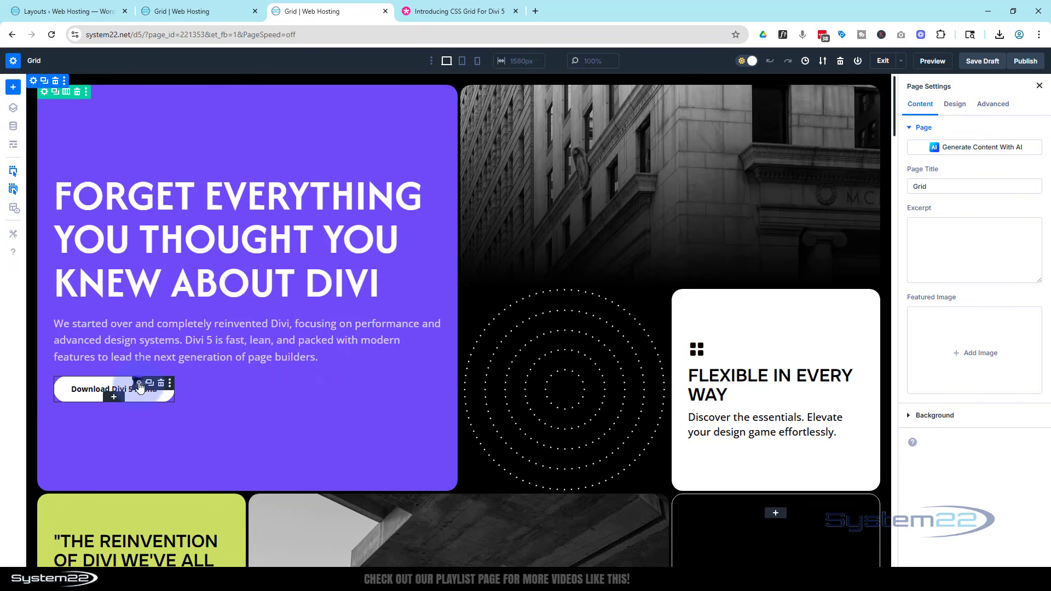
# Step: Show the link settings of the Download Divi 5 Alpha button in the purple column
pyautogui.click(140, 383)
pyautogui.click(916, 270)
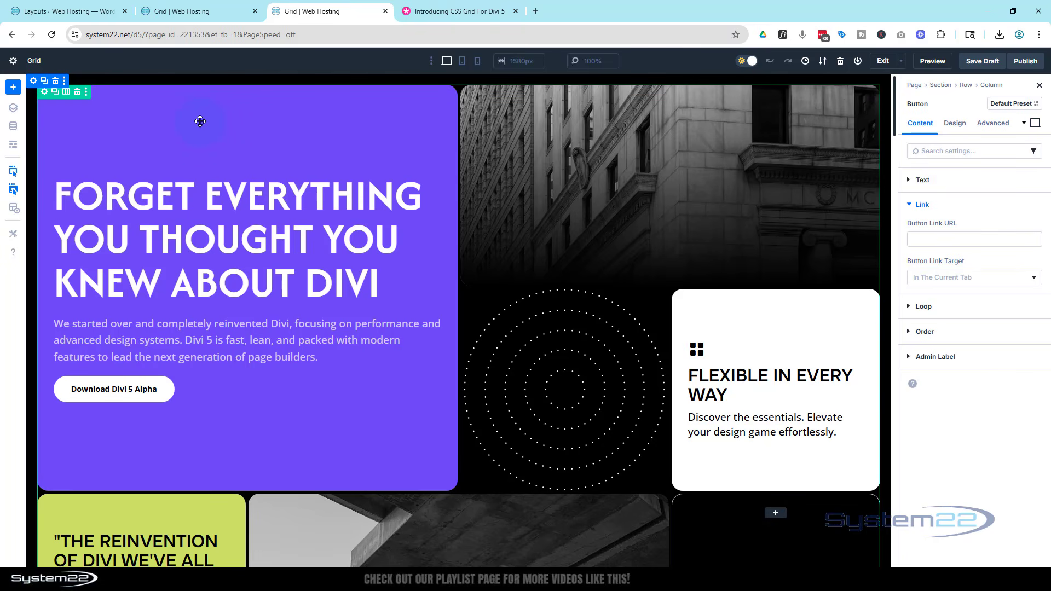
# Step: Give the first row's purple column the orange off-road truck picture from the media library as its background image
pyautogui.click(112, 124)
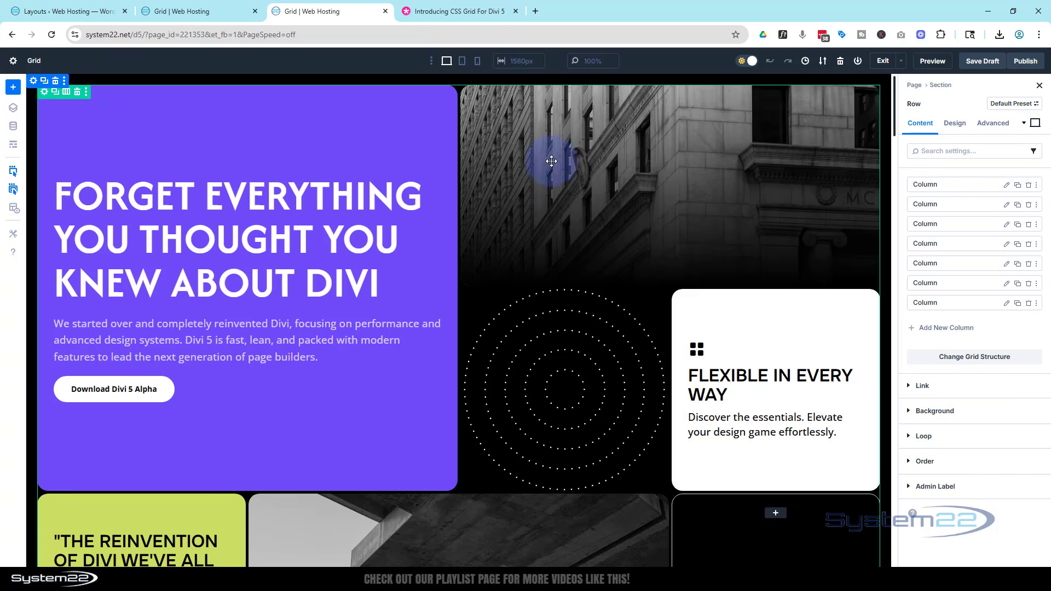
pyautogui.click(1007, 186)
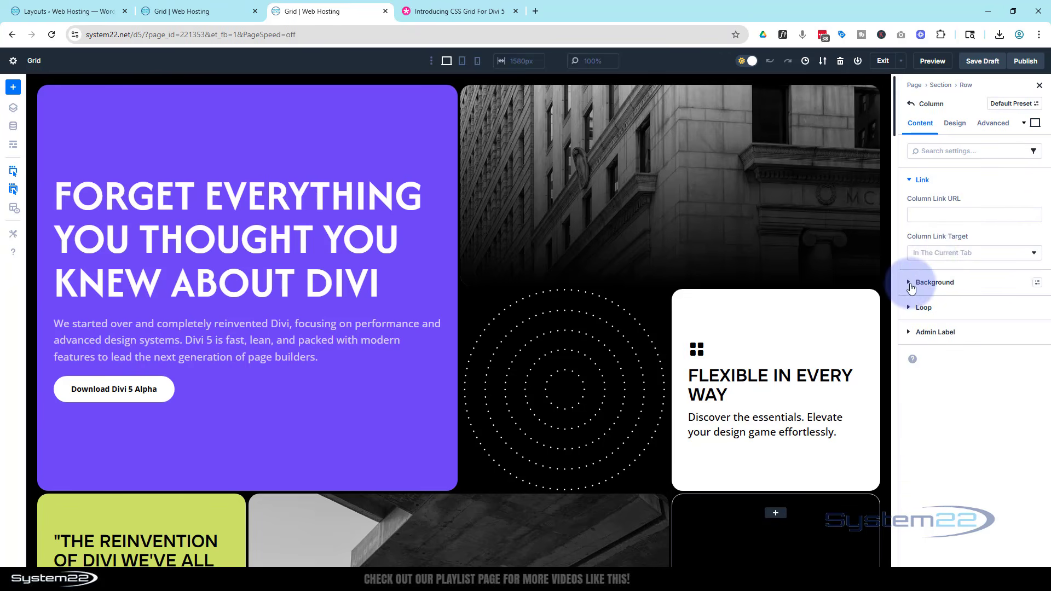
pyautogui.click(911, 285)
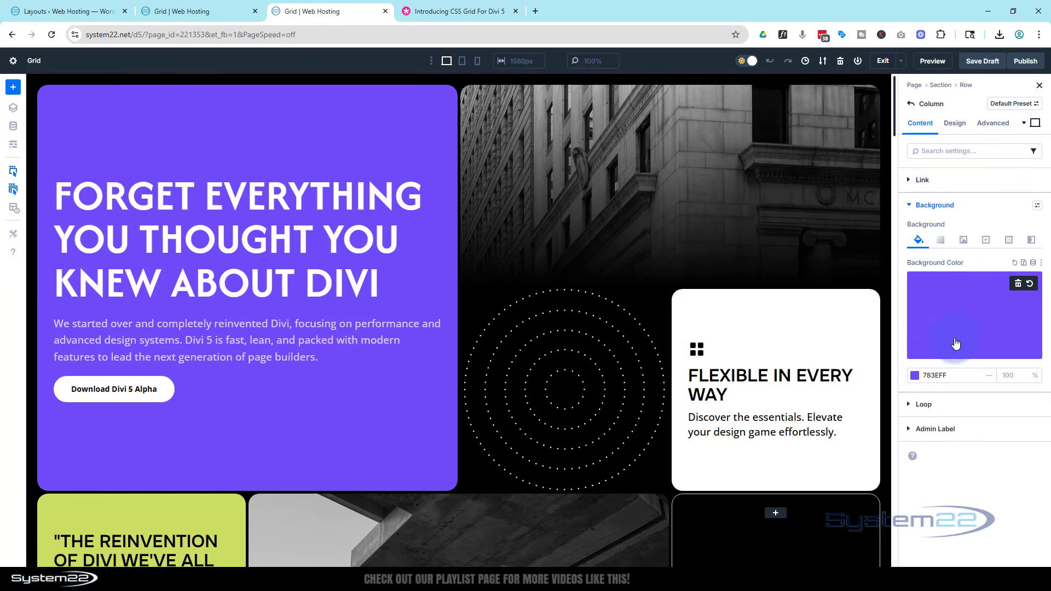
pyautogui.click(964, 242)
pyautogui.click(978, 316)
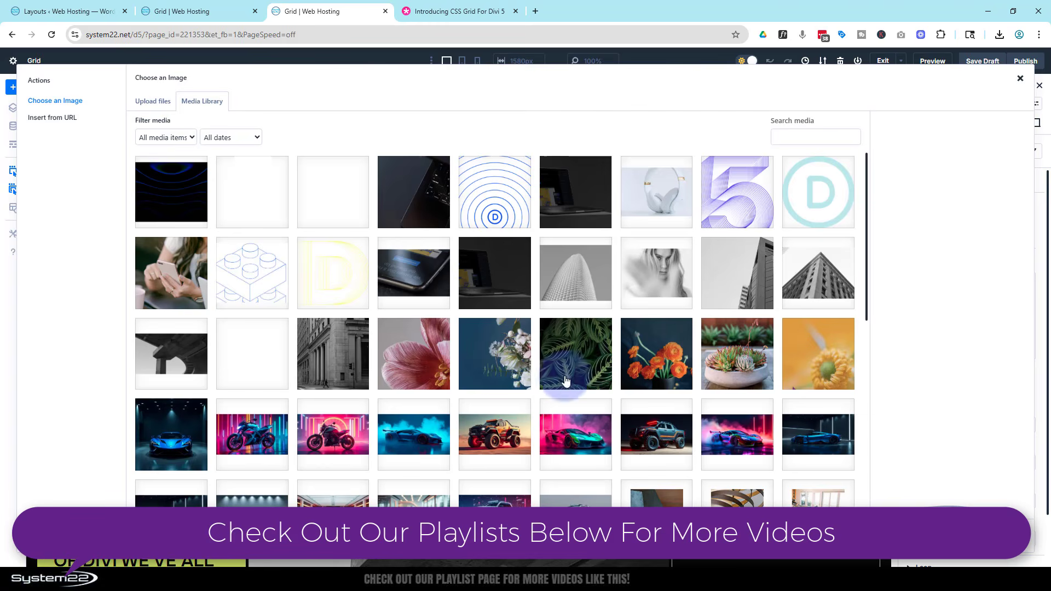
pyautogui.click(481, 449)
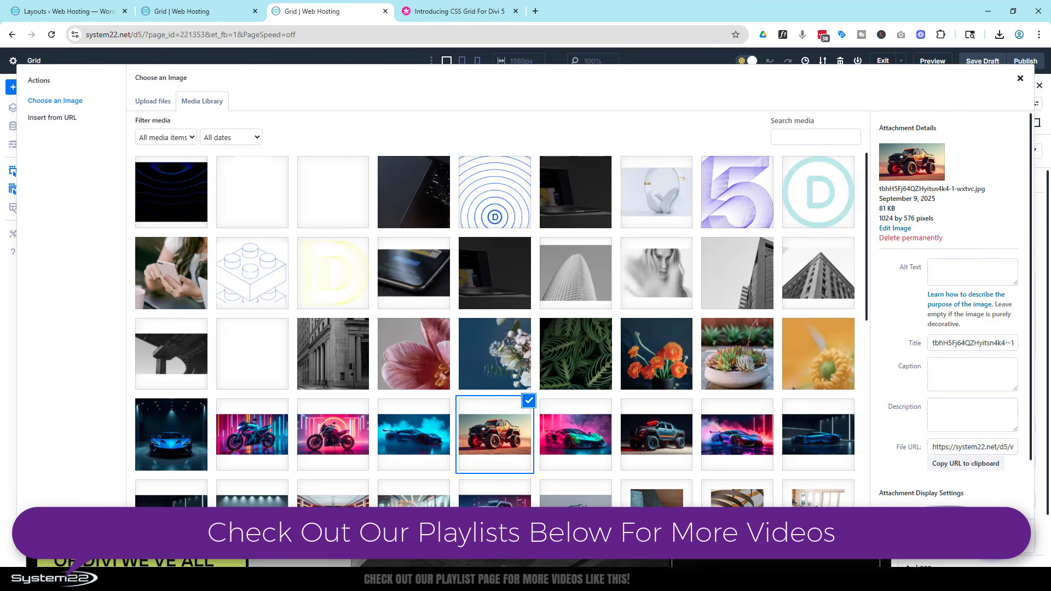
pyautogui.click(989, 505)
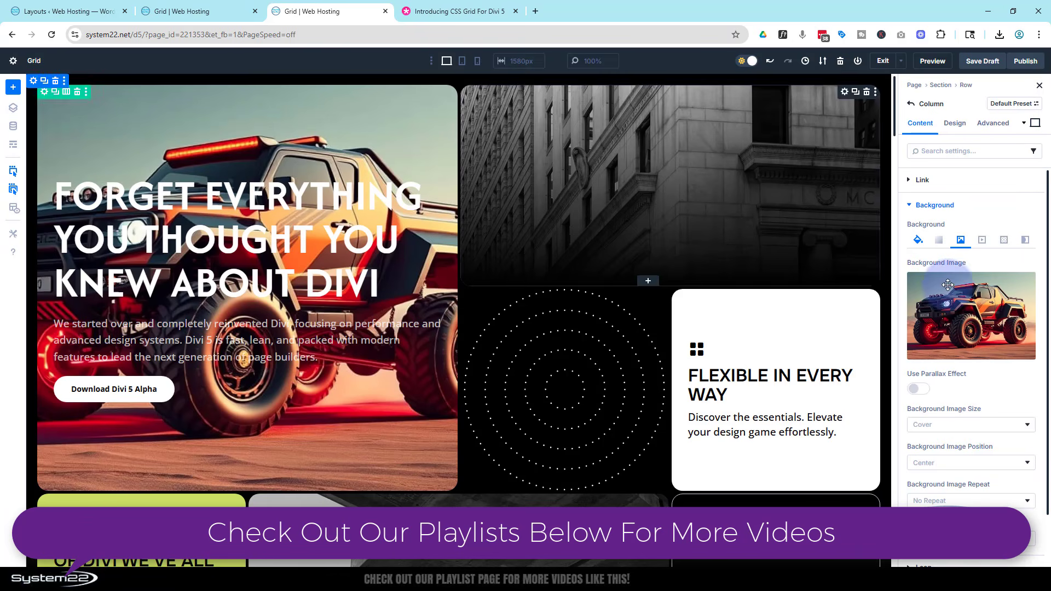
# Step: Set the background image blend of the first column to Multiply
pyautogui.scroll(-1, 968, 403)
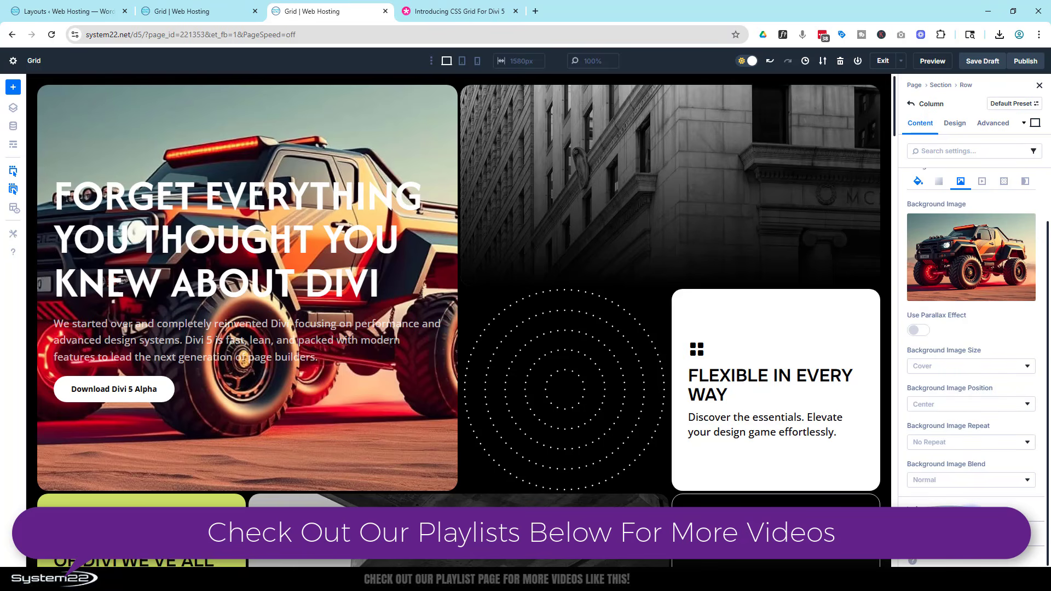
pyautogui.click(970, 480)
pyautogui.click(933, 258)
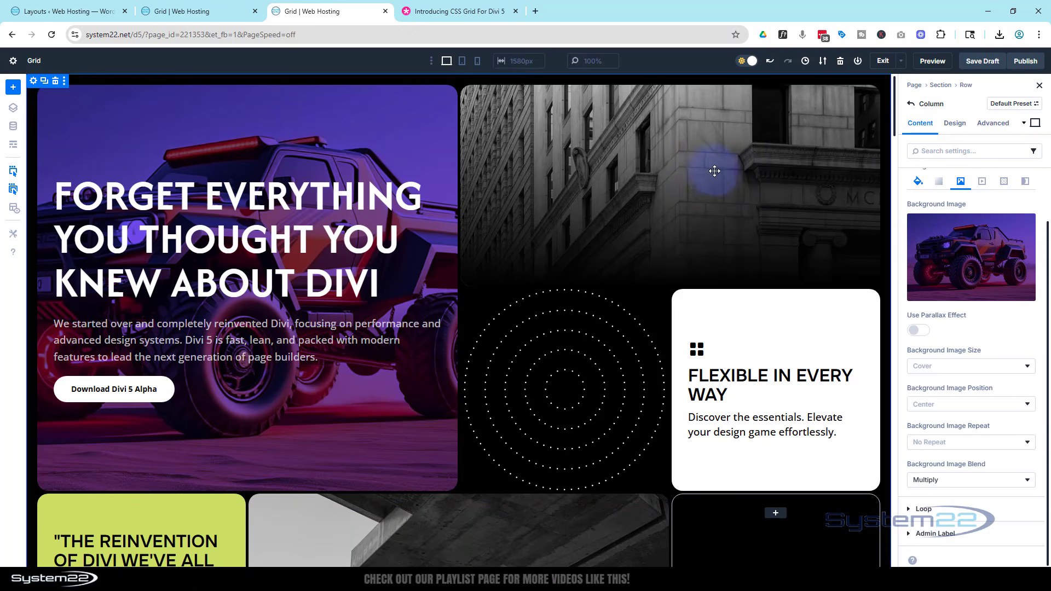
# Step: Replace the background image of the divider with the building photo by the purple-lit pickup truck picture from the media library
pyautogui.click(766, 156)
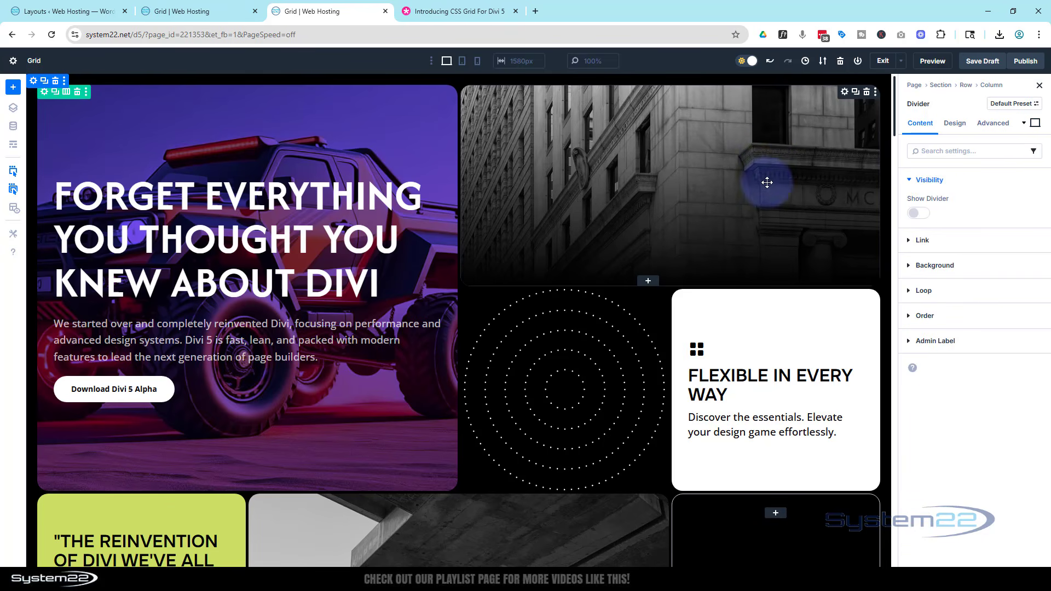
pyautogui.click(917, 265)
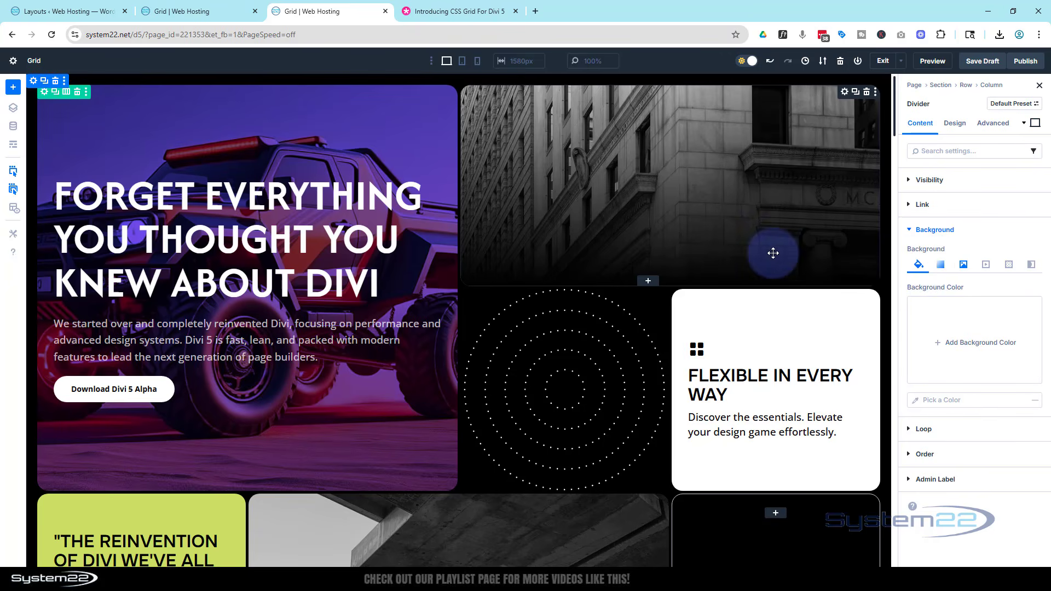
pyautogui.click(966, 268)
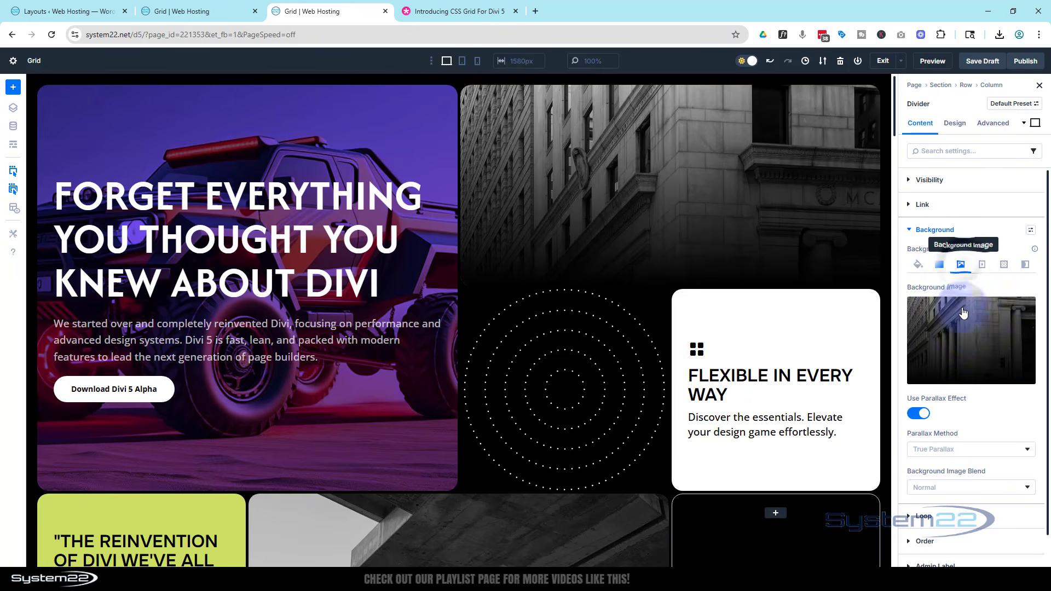
pyautogui.click(969, 329)
pyautogui.scroll(-2, 546, 364)
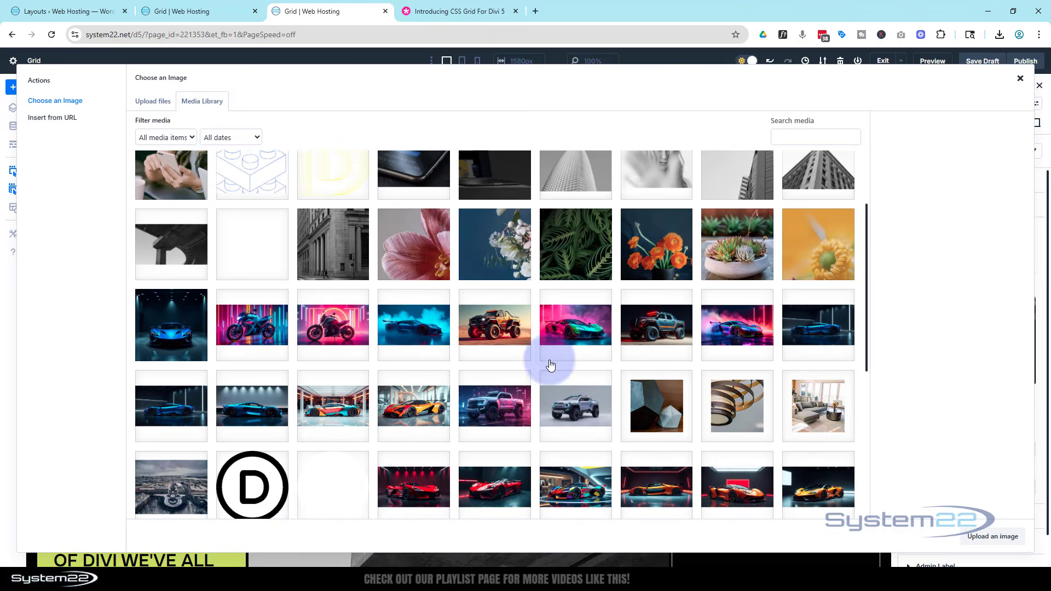
pyautogui.click(501, 386)
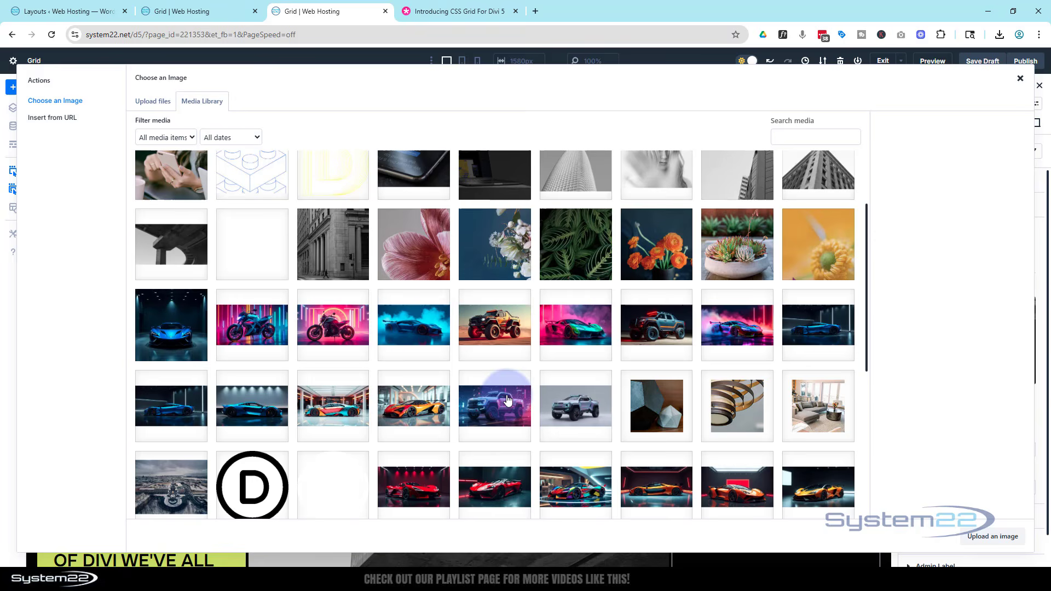
pyautogui.click(994, 538)
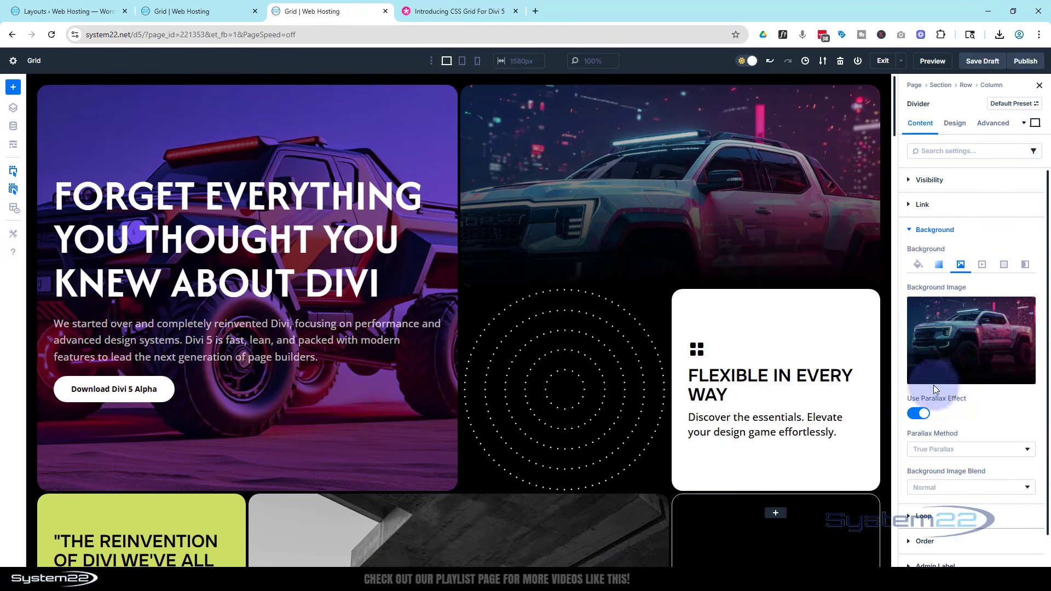
# Step: Show the background gradient settings of the divider with the pickup truck picture
pyautogui.click(939, 265)
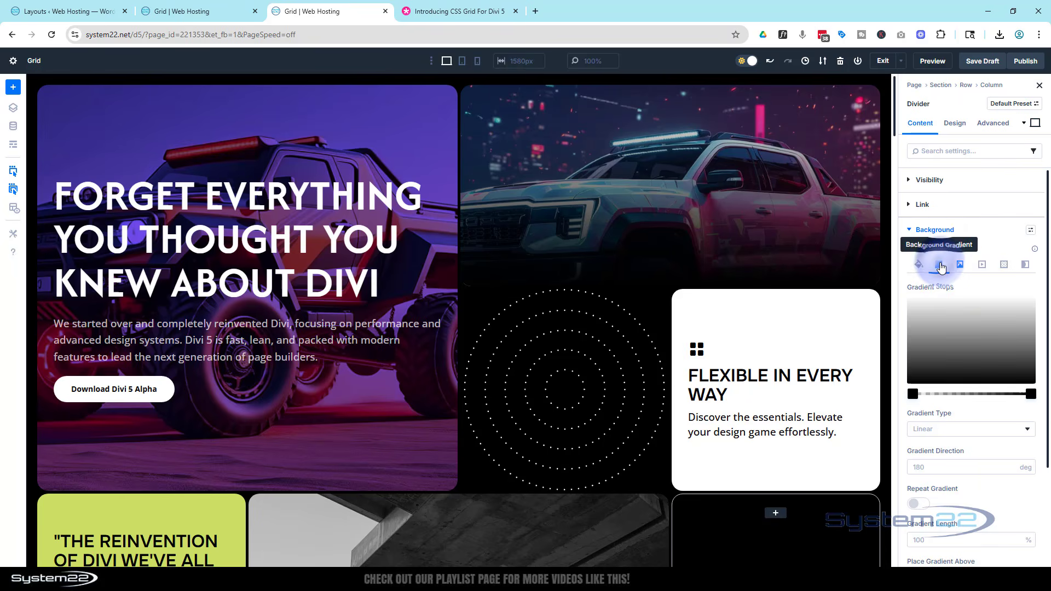
pyautogui.click(965, 345)
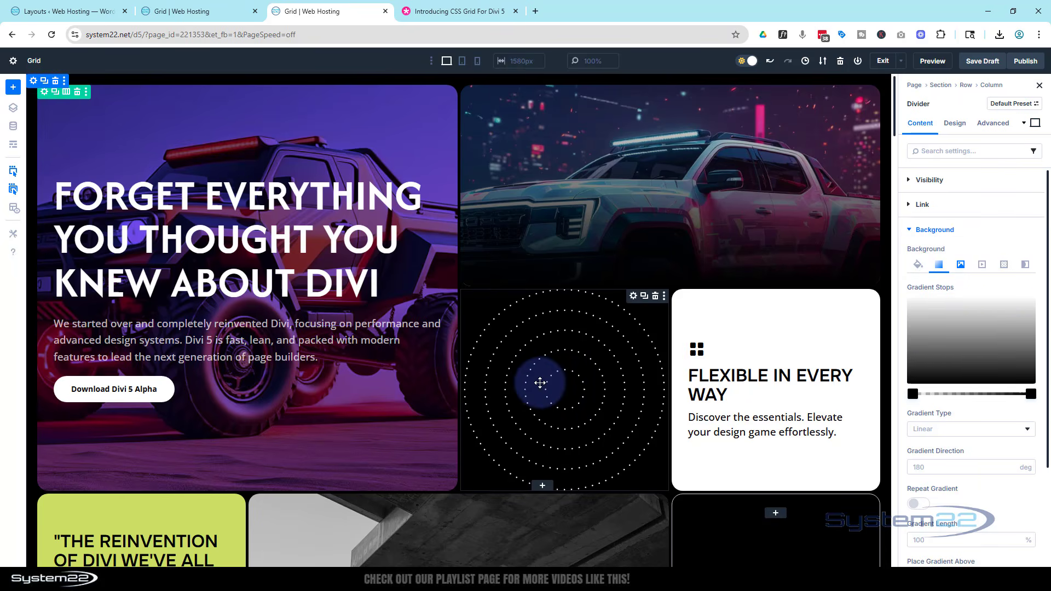
# Step: Replace the dotted-circle image below the pickup truck picture with the dark showroom picture of the blue sports car
pyautogui.click(551, 393)
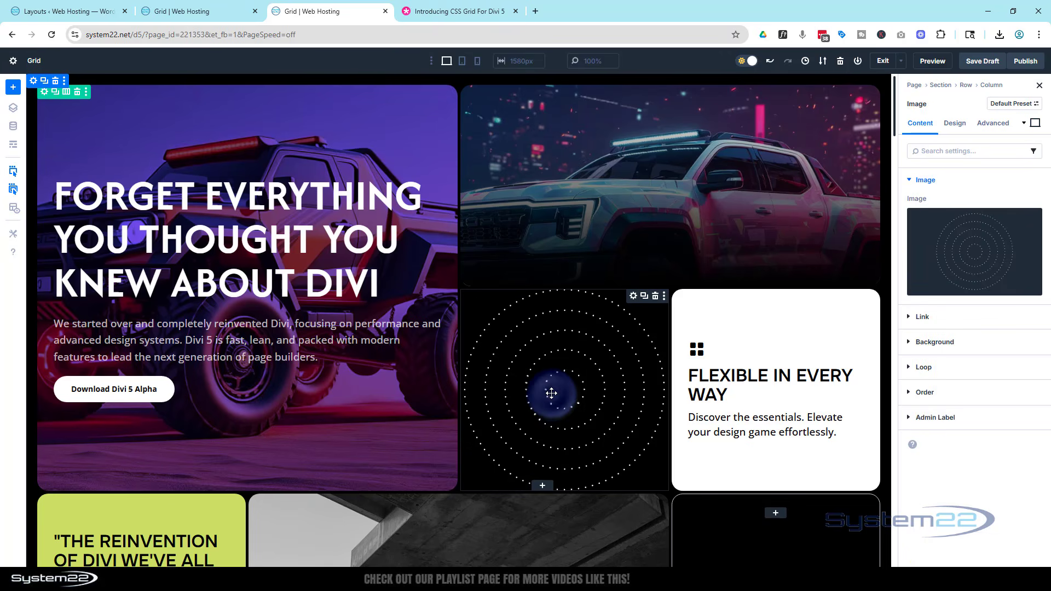
pyautogui.click(961, 249)
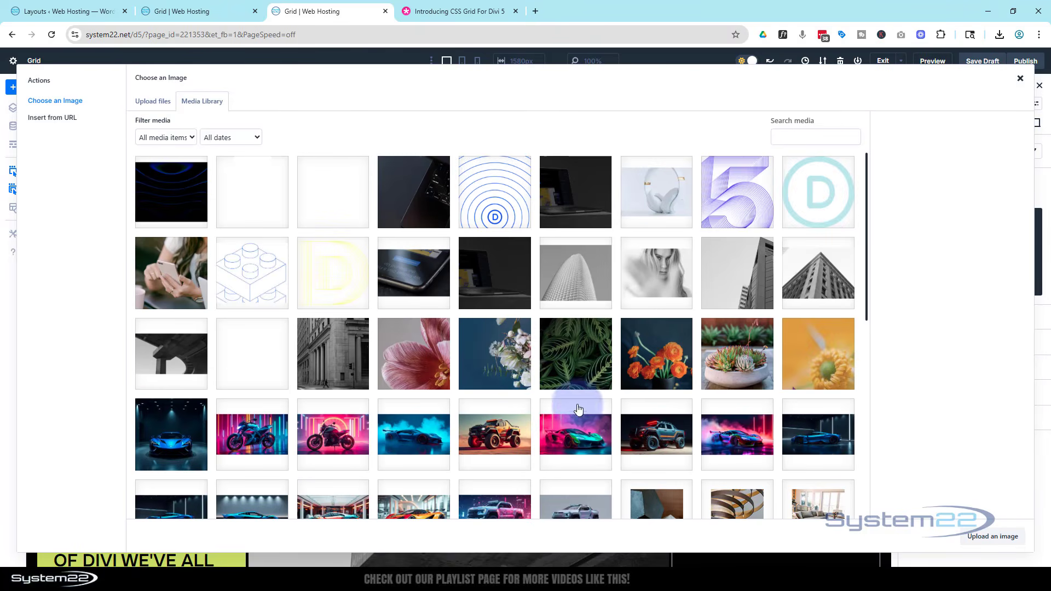
pyautogui.click(170, 430)
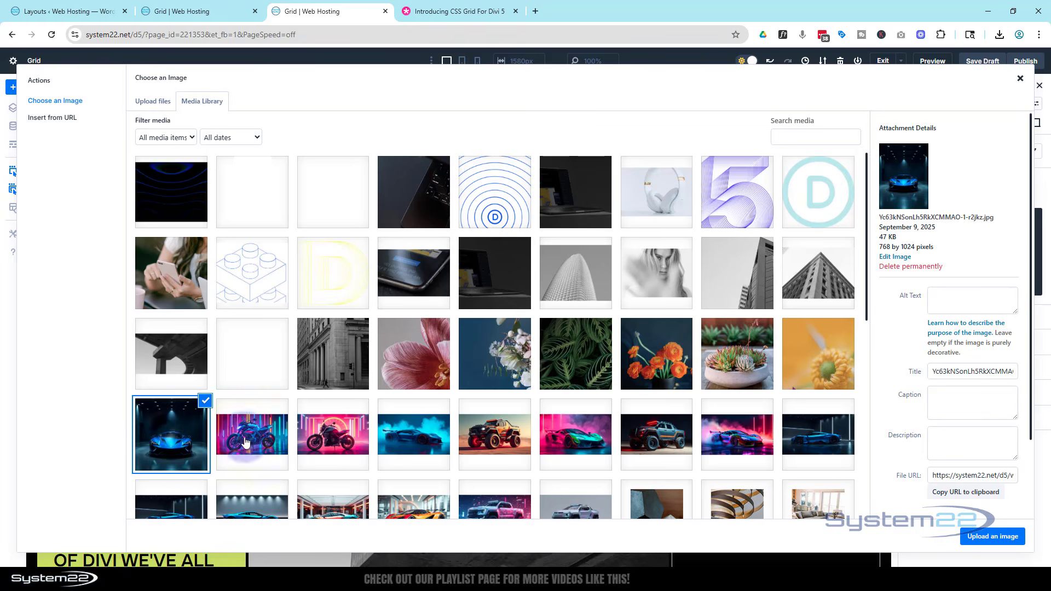
pyautogui.click(992, 538)
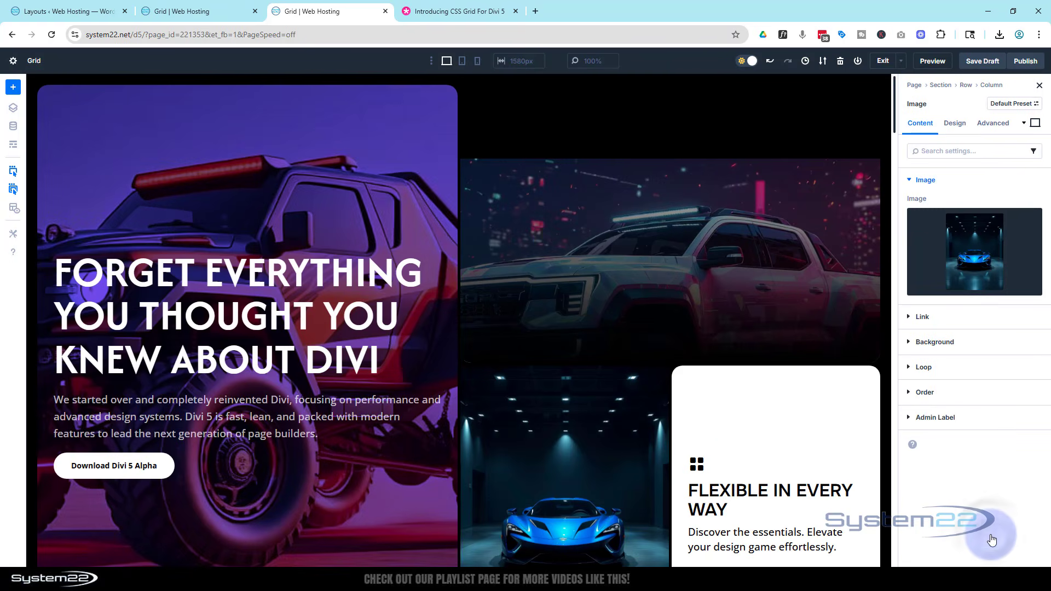
# Step: Show the icon settings of the white "Flexible in Every Way" card and look over the whole first section
pyautogui.scroll(-3, 669, 375)
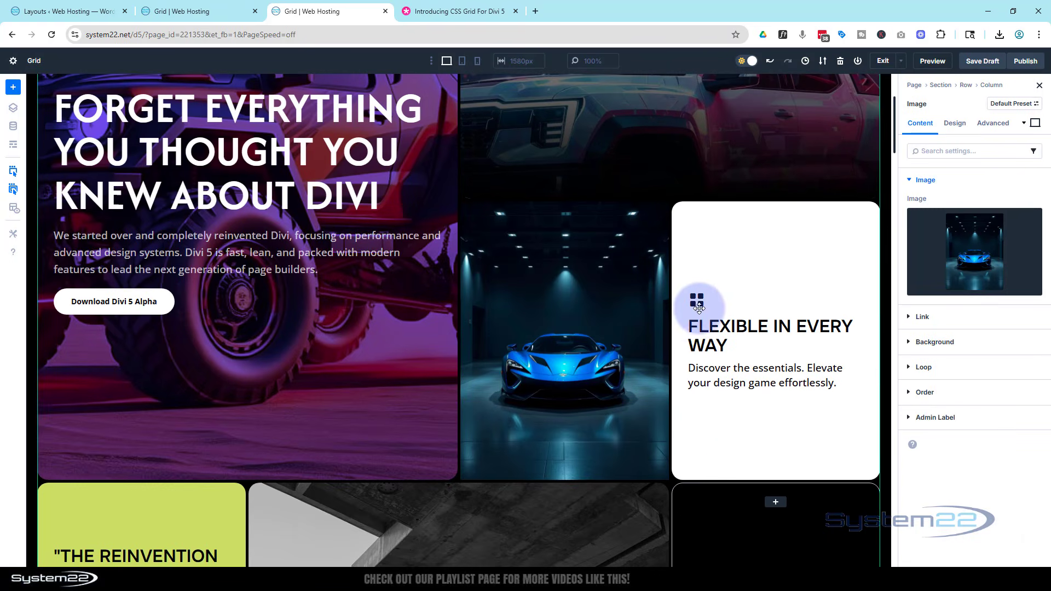
pyautogui.click(817, 299)
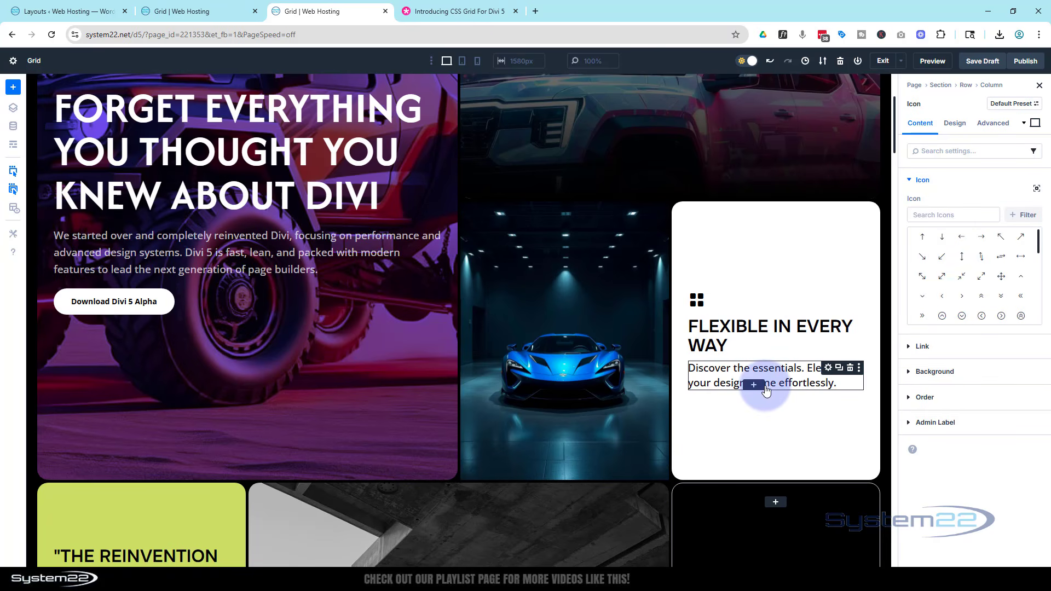
pyautogui.scroll(-3, 618, 372)
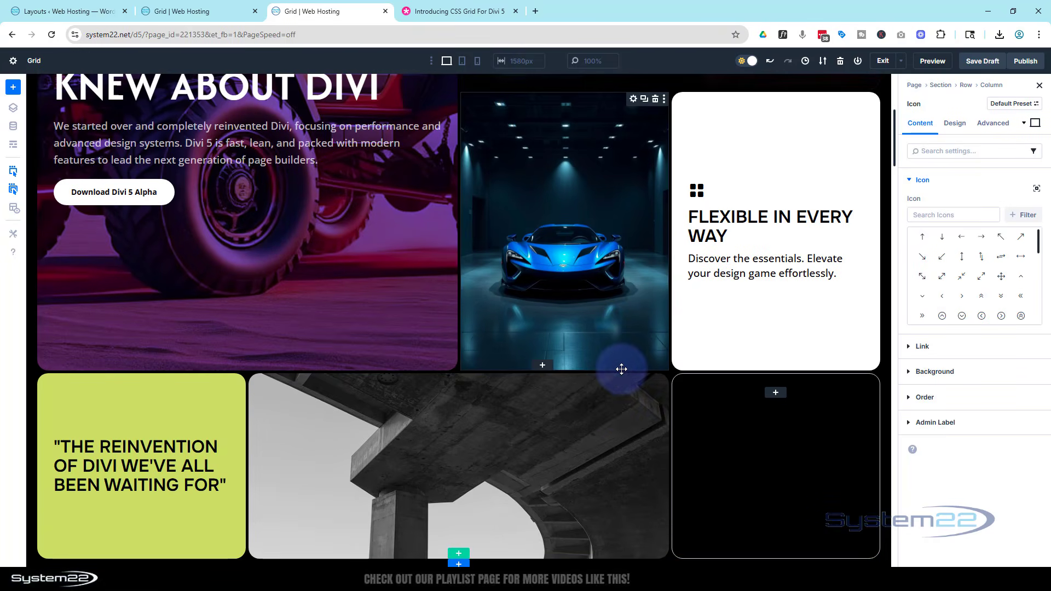
pyautogui.scroll(4, 618, 404)
pyautogui.scroll(2, 618, 404)
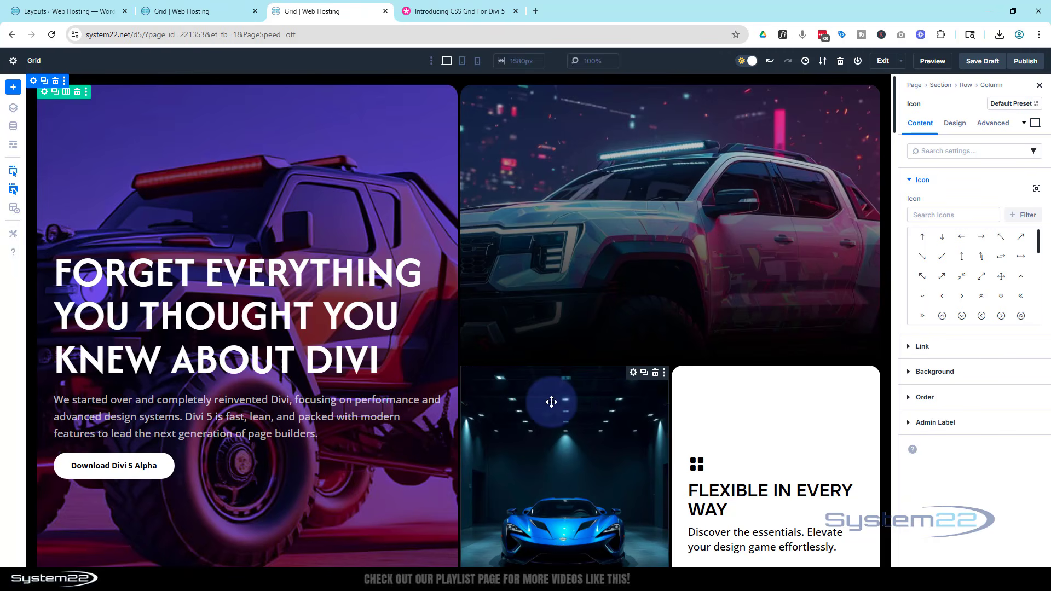
# Step: Insert a new section above Architecture Collection using the six-column Grid Masonry structure with a tall first column and a wide last one
pyautogui.scroll(-16, 552, 404)
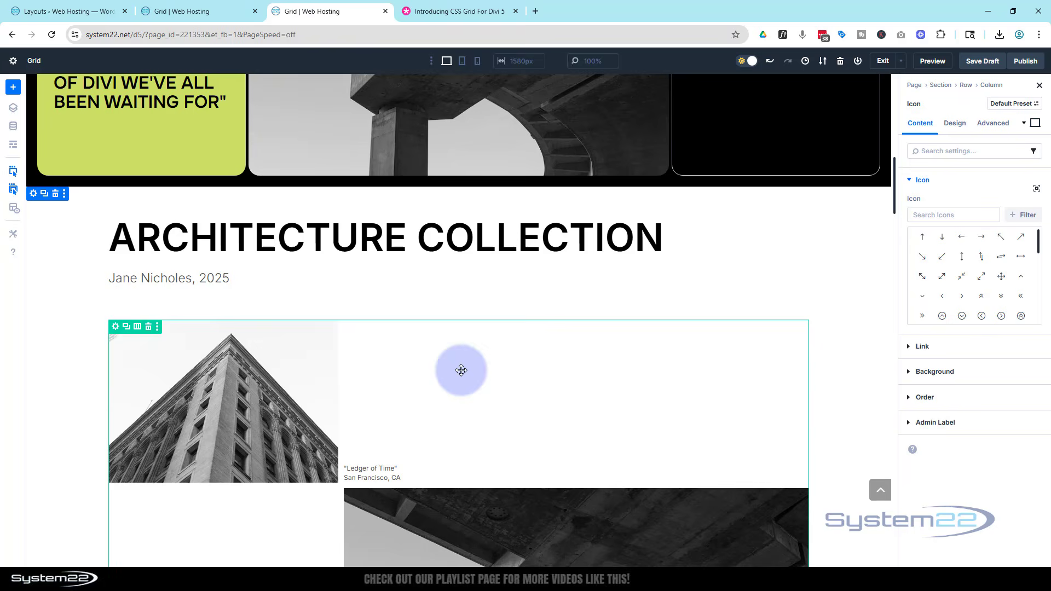
pyautogui.click(461, 186)
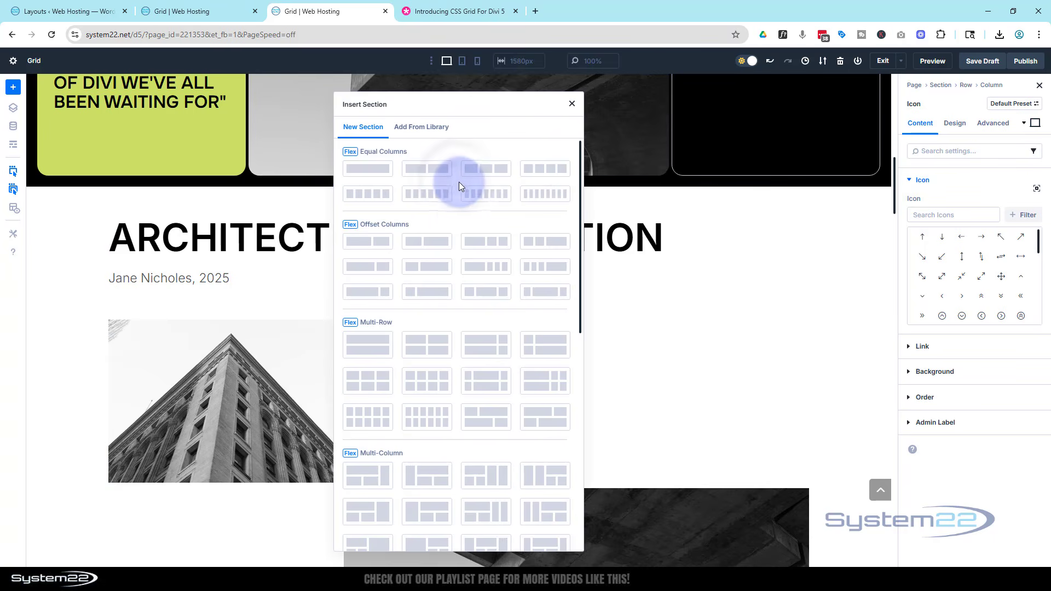
pyautogui.scroll(-4, 462, 213)
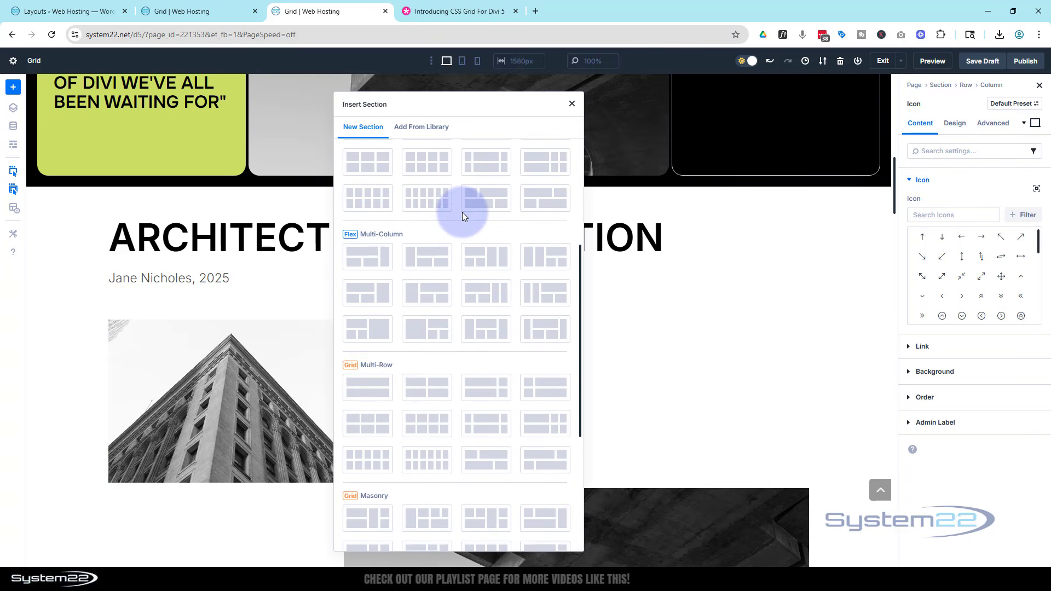
pyautogui.scroll(-2, 429, 310)
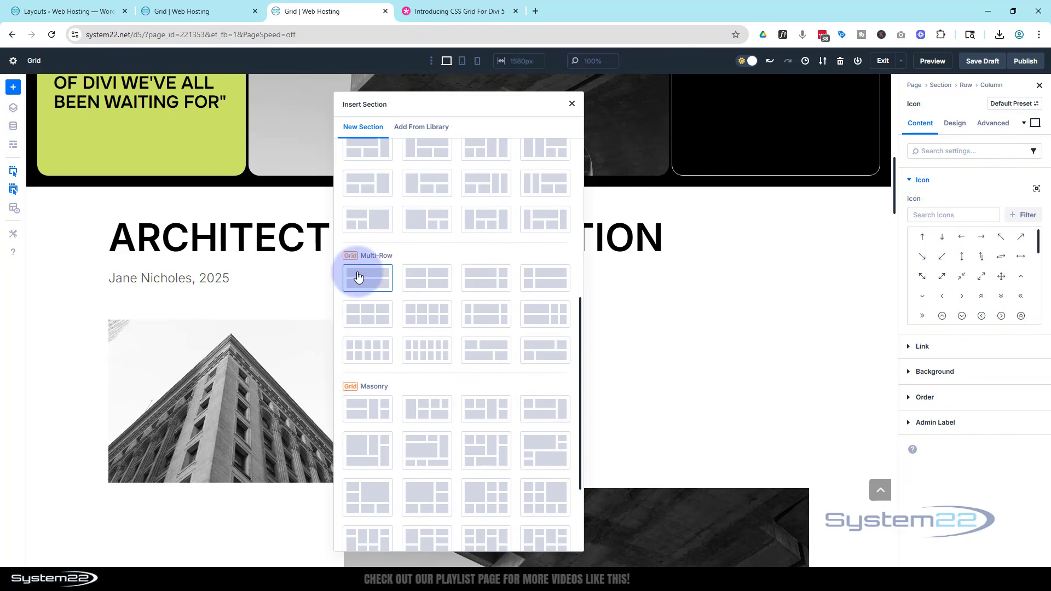
pyautogui.scroll(-2, 425, 286)
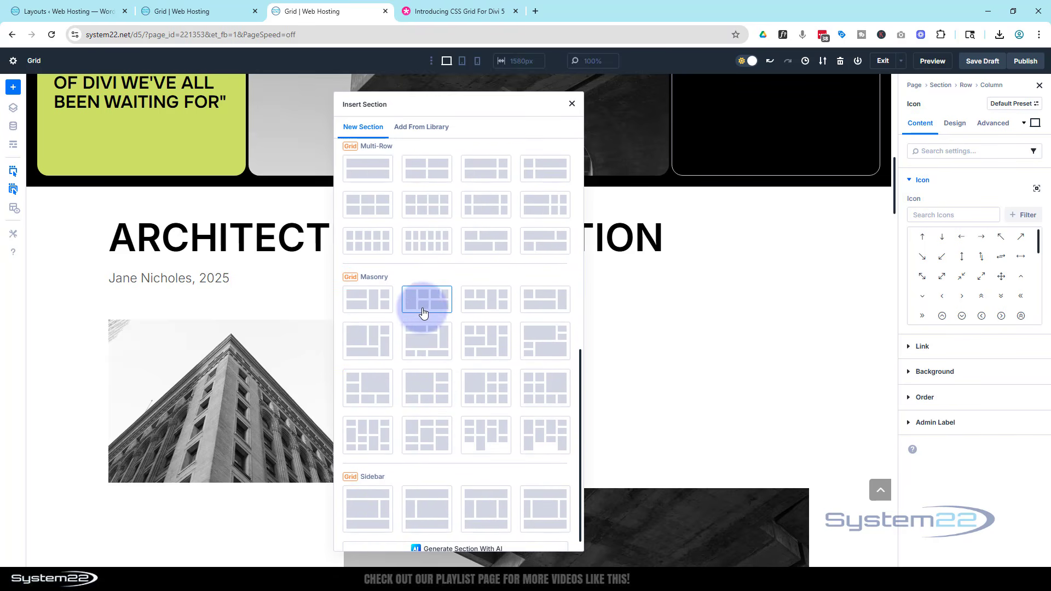
pyautogui.scroll(-1, 424, 329)
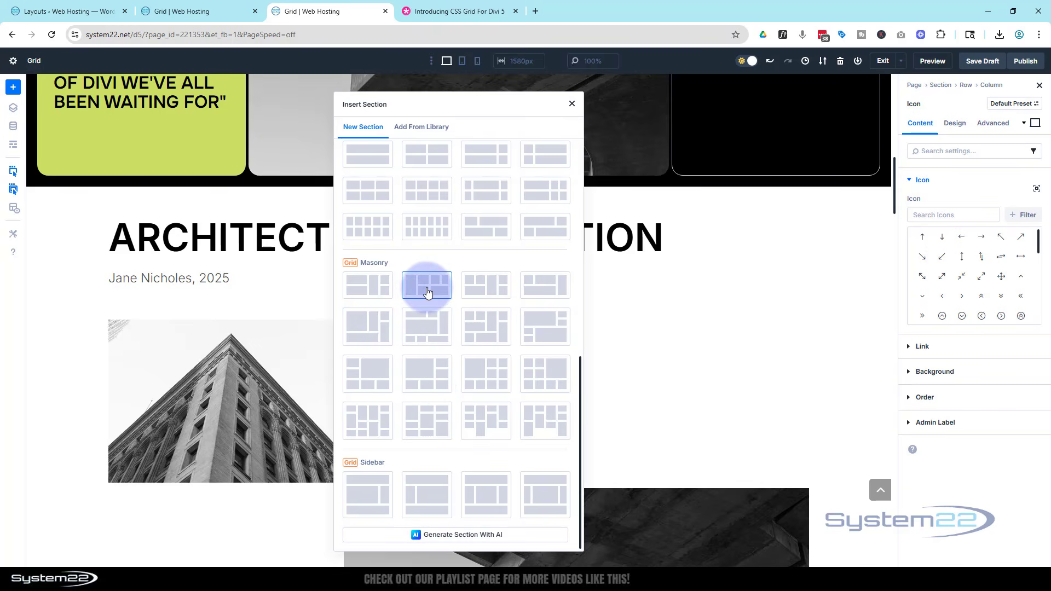
pyautogui.click(428, 293)
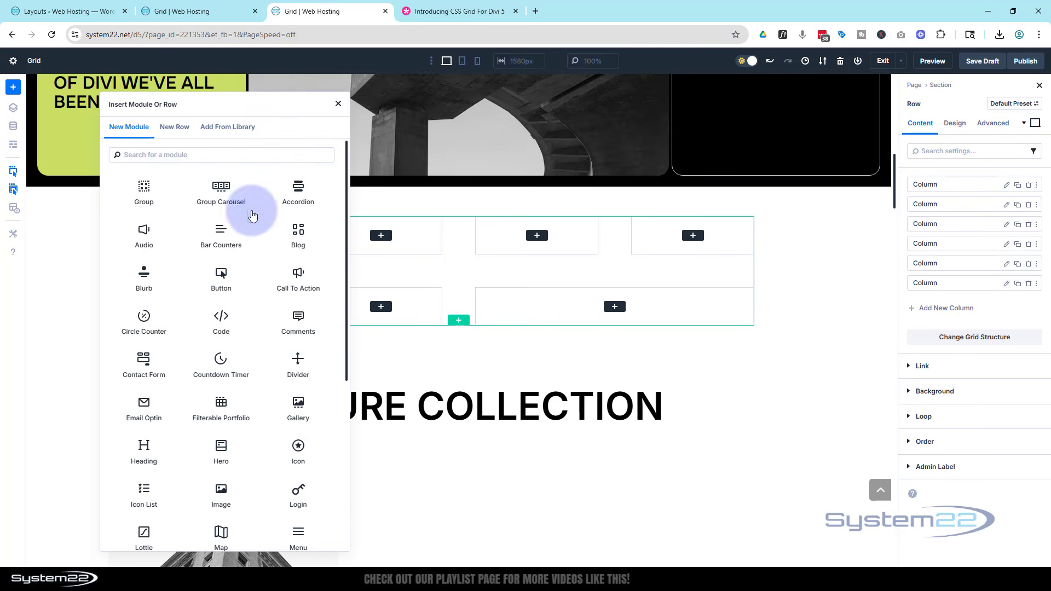
# Step: Add a Call To Action module to the tall first column and an Image module with the blue-smoke sports car picture to the column beside it
pyautogui.click(291, 282)
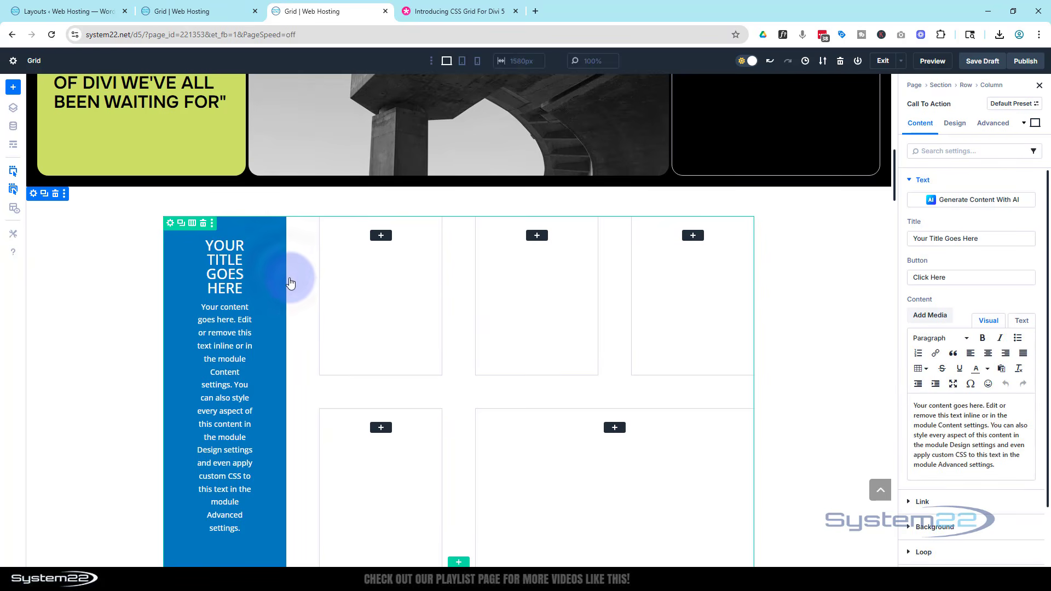
pyautogui.click(381, 236)
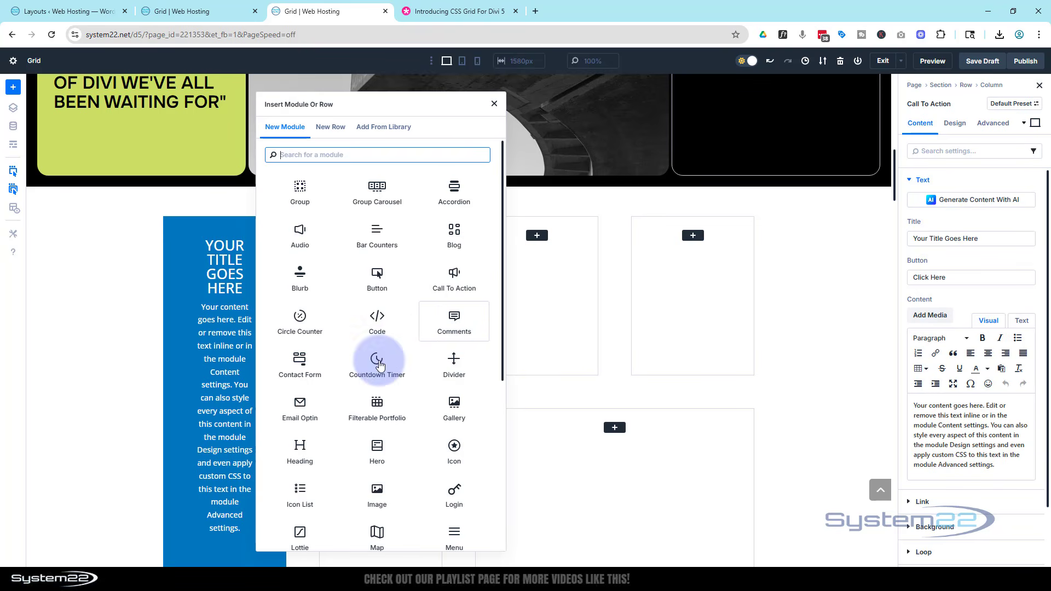
pyautogui.click(380, 494)
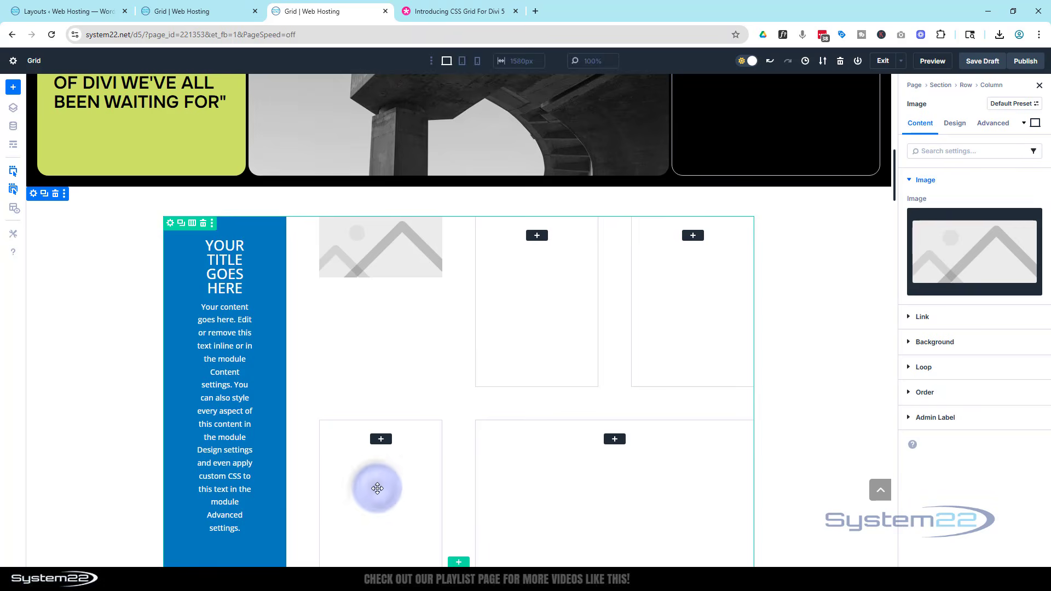
pyautogui.click(998, 274)
pyautogui.click(416, 438)
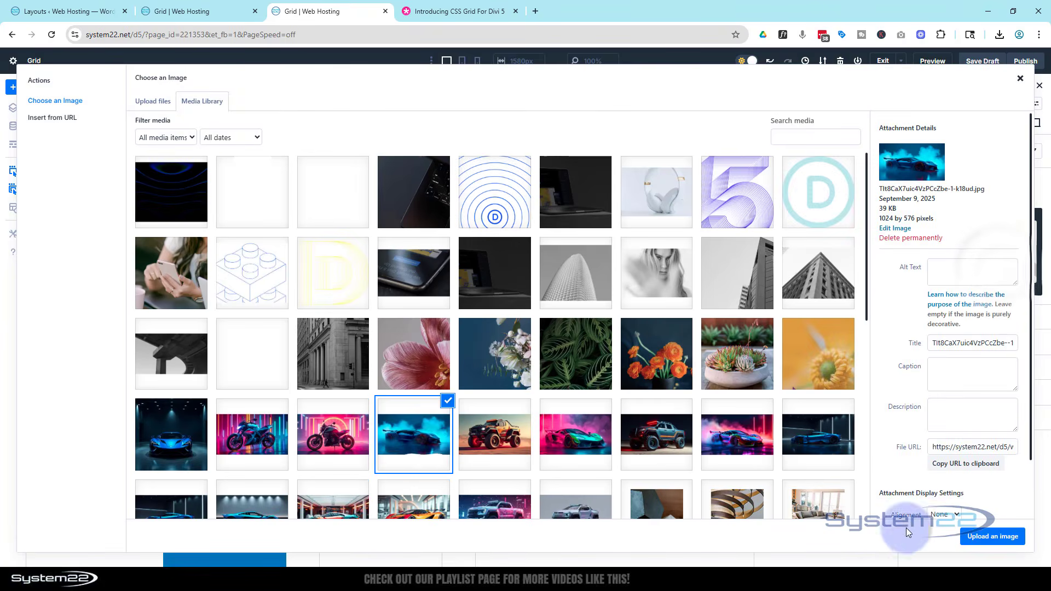
pyautogui.click(990, 535)
# Step: Reduce the new row's horizontal and vertical gaps to 0 and raise both to 1 px
pyautogui.click(170, 224)
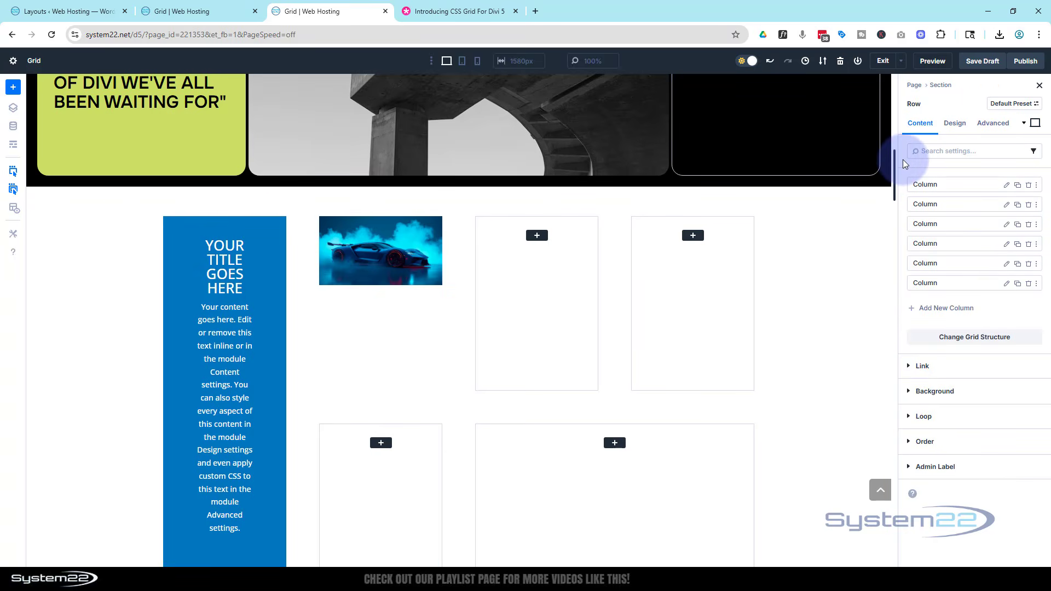
pyautogui.click(958, 123)
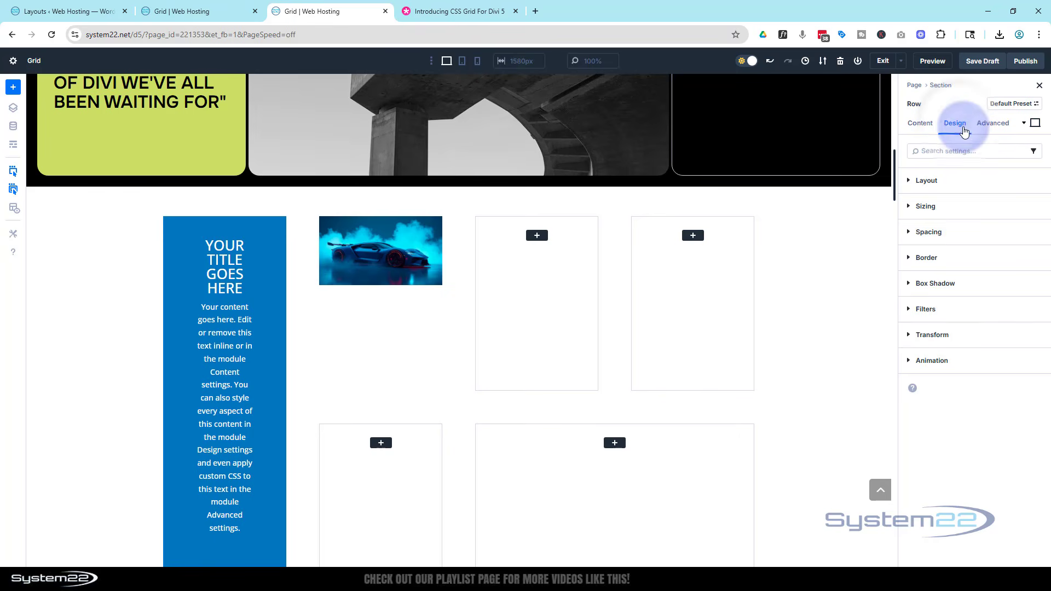
pyautogui.click(972, 183)
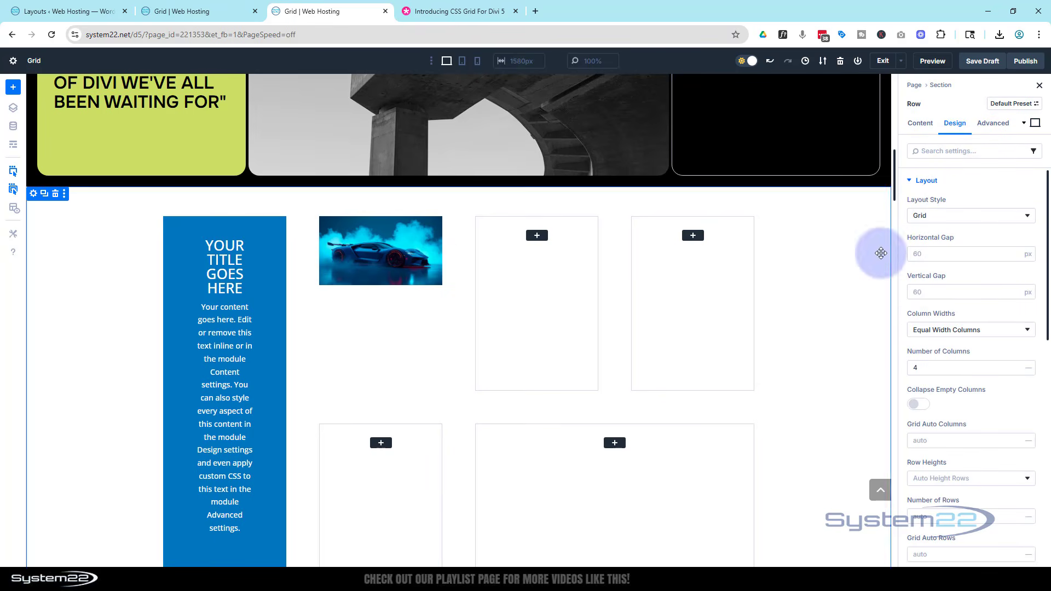
pyautogui.click(939, 253)
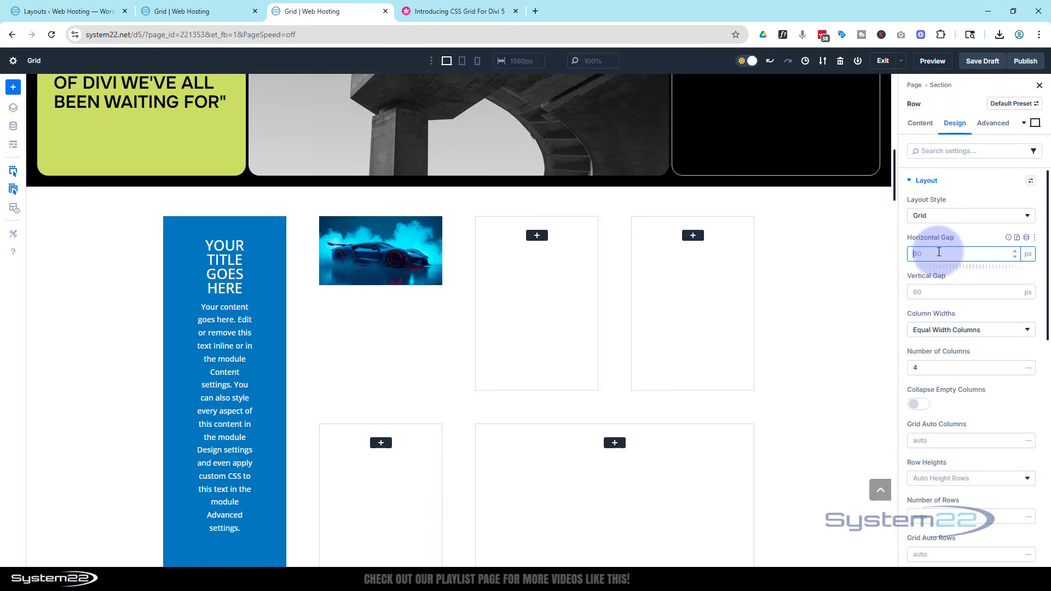
pyautogui.write('0')
pyautogui.click(928, 294)
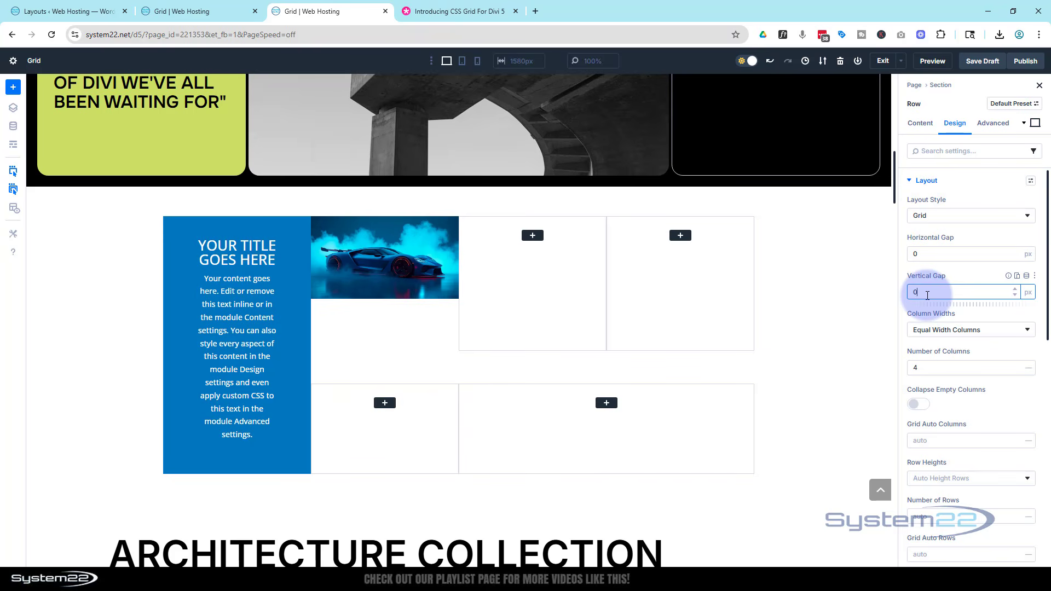
pyautogui.click(1016, 290)
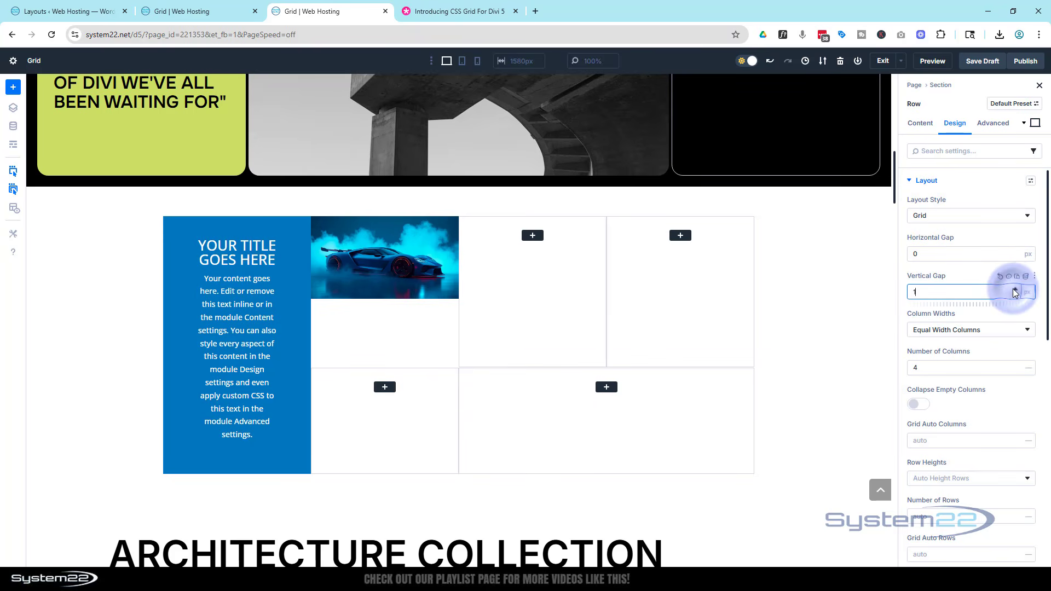
pyautogui.click(1016, 252)
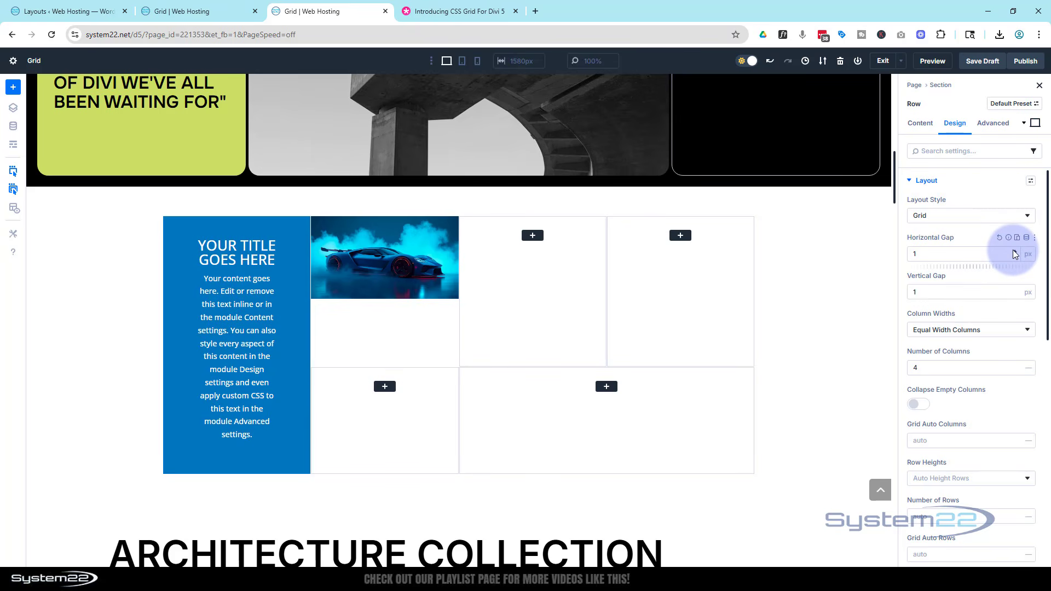
# Step: Try five columns in the new row's grid and set its number of columns to 3
pyautogui.click(961, 334)
pyautogui.click(977, 309)
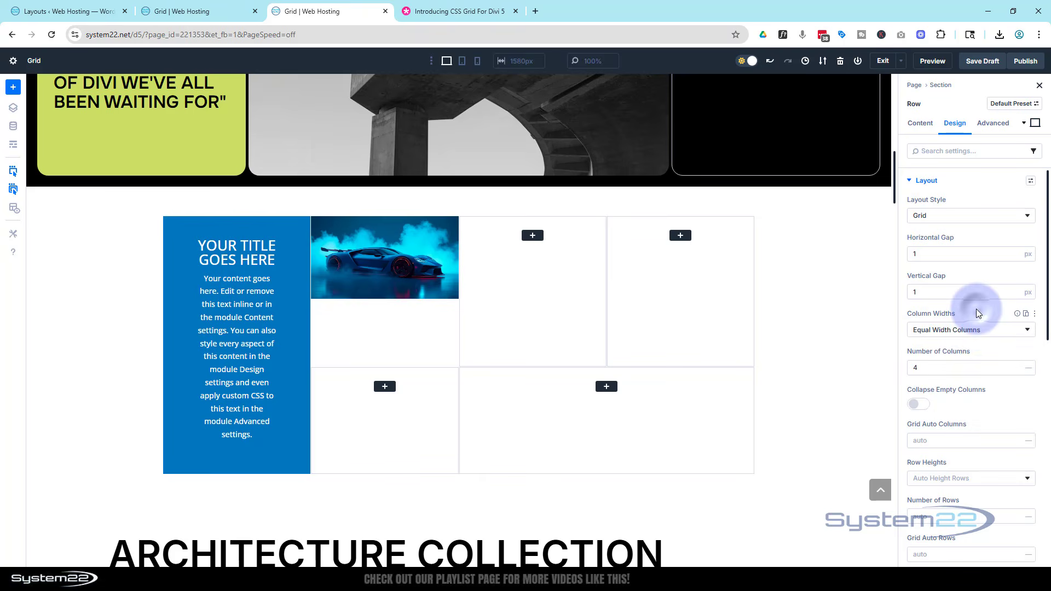
pyautogui.click(1016, 366)
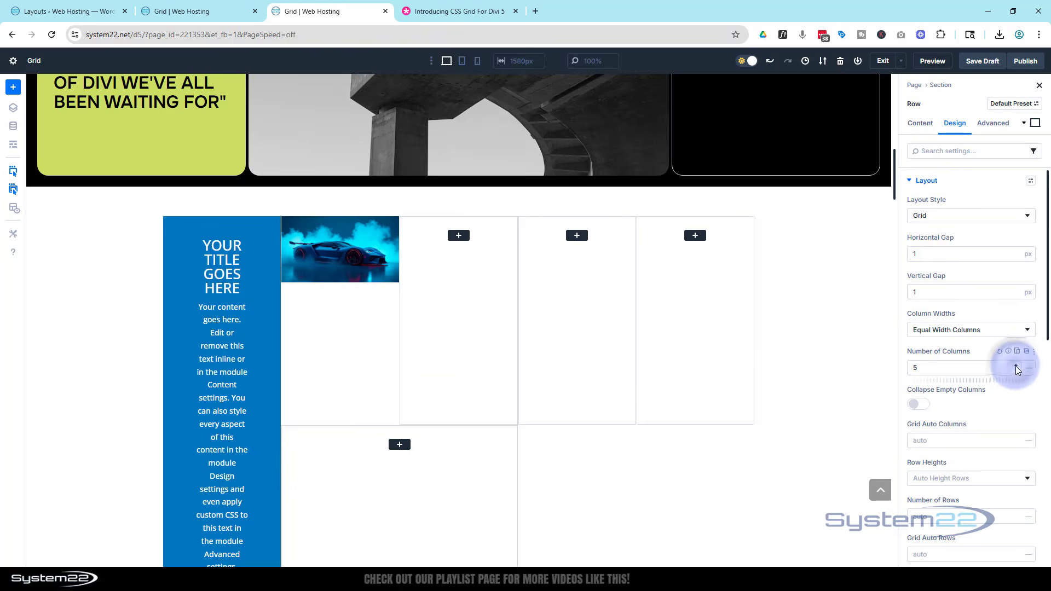
pyautogui.click(1016, 370)
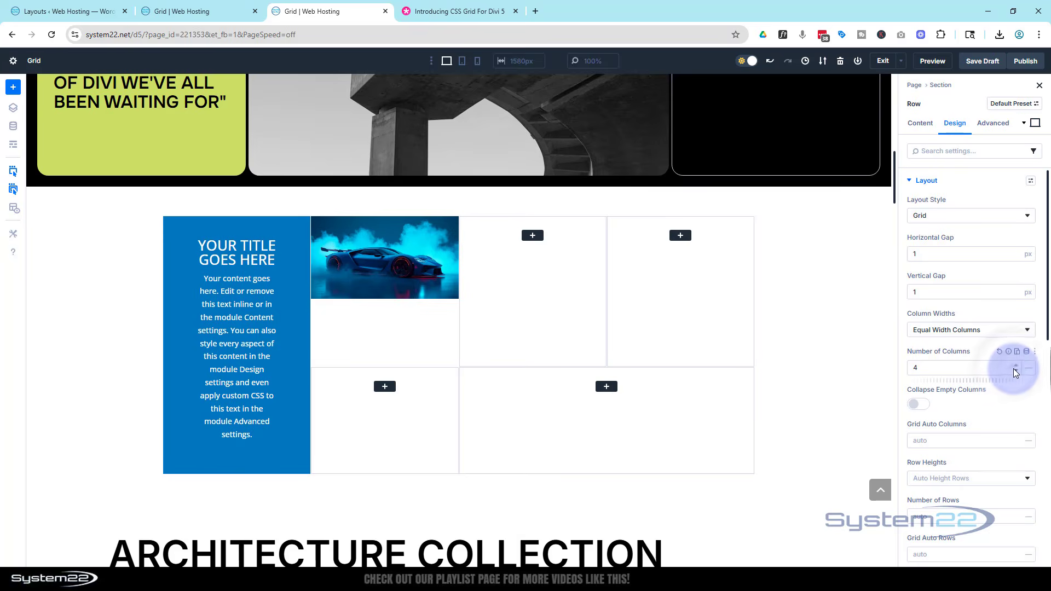
pyautogui.click(1016, 371)
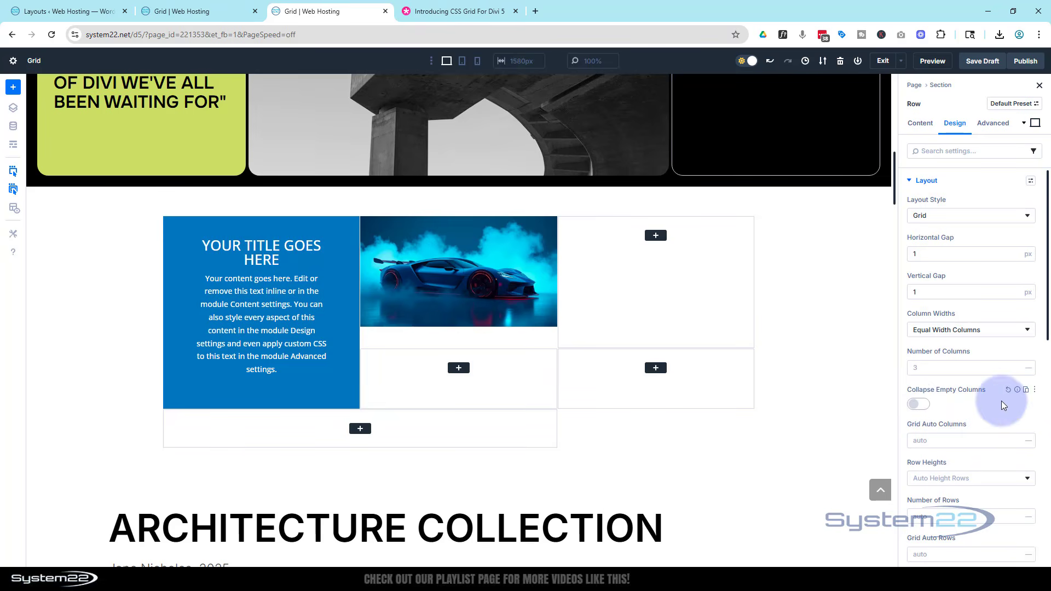
# Step: Change the row's grid direction to column and its grid density to Auto
pyautogui.scroll(-2, 1002, 400)
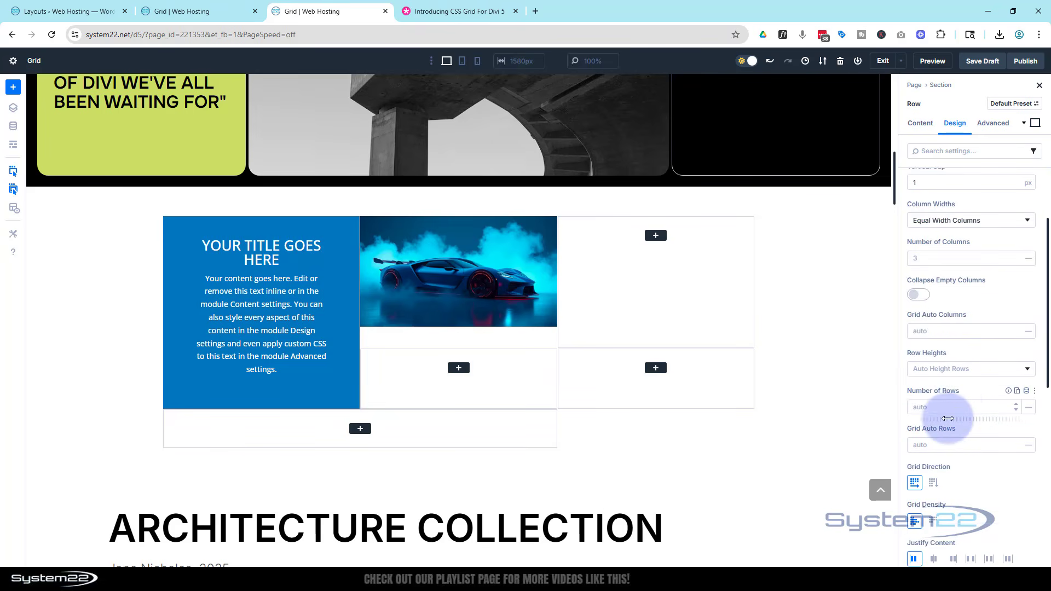
pyautogui.scroll(-3, 948, 418)
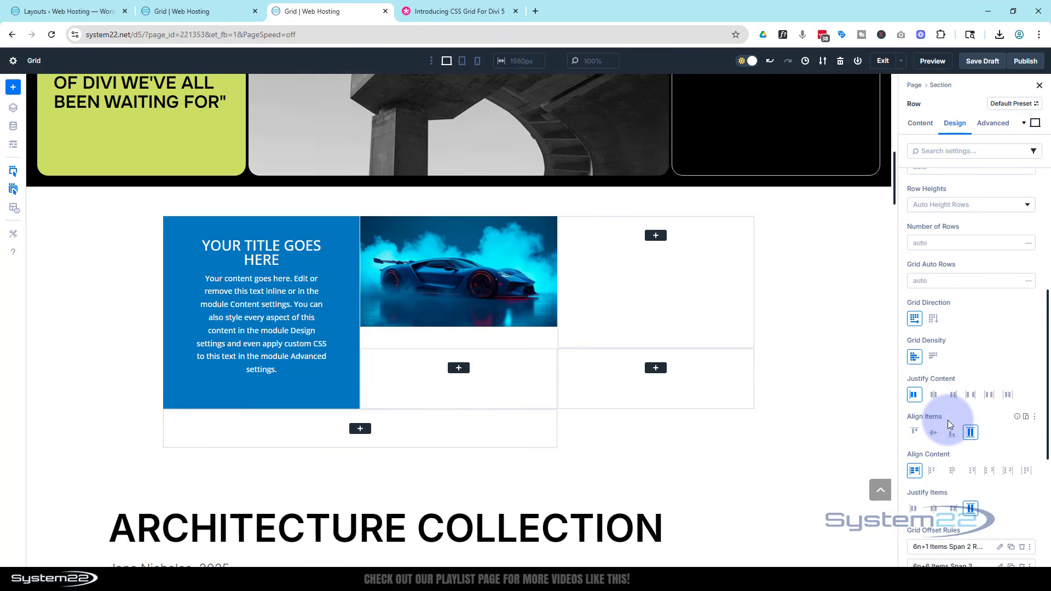
pyautogui.click(935, 319)
pyautogui.click(934, 357)
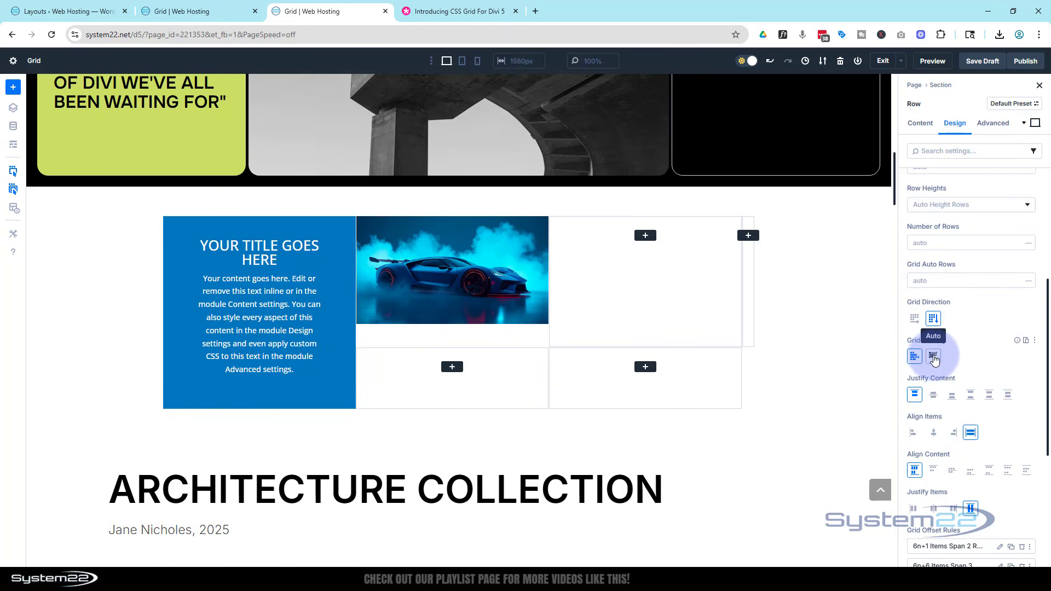
# Step: Try centered content justification in the row's grid, set it to end, and align the items to start
pyautogui.click(934, 396)
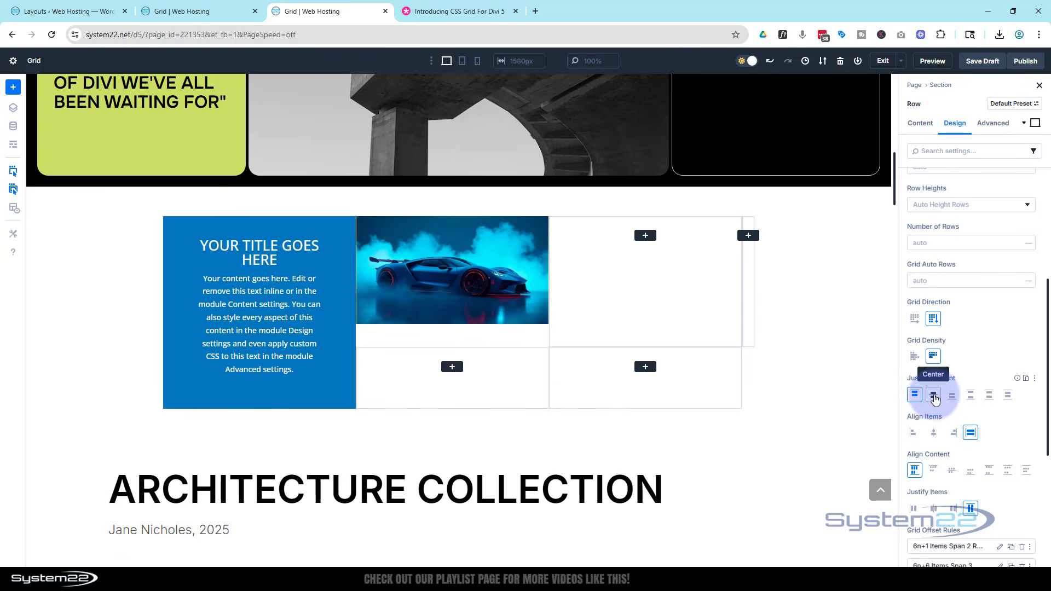
pyautogui.click(952, 394)
pyautogui.click(913, 433)
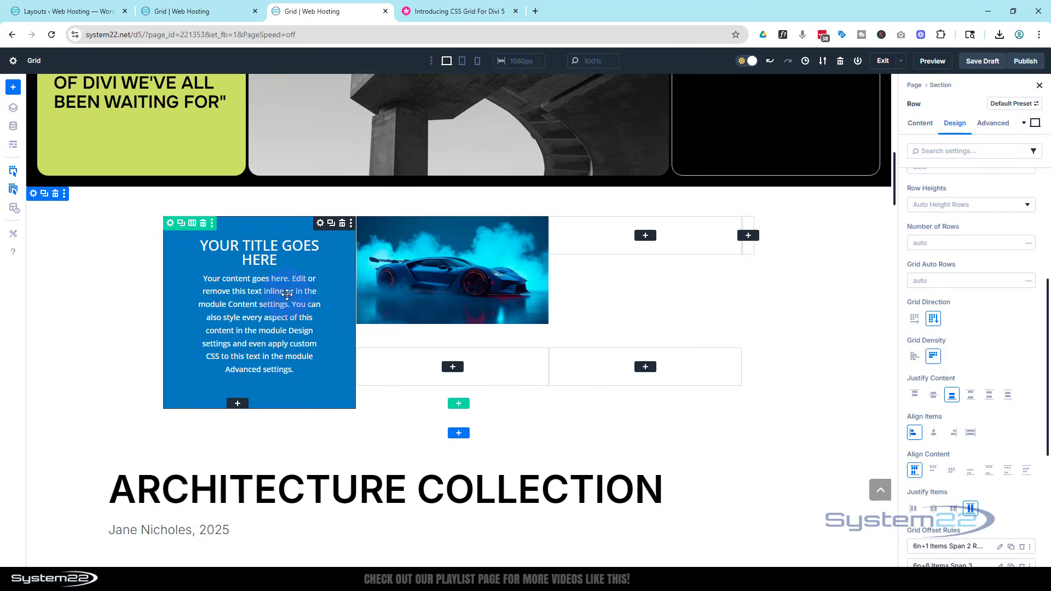
# Step: Give the new grid row with the blue text block and car image a near-black background colour, 0C0C0C
pyautogui.click(171, 226)
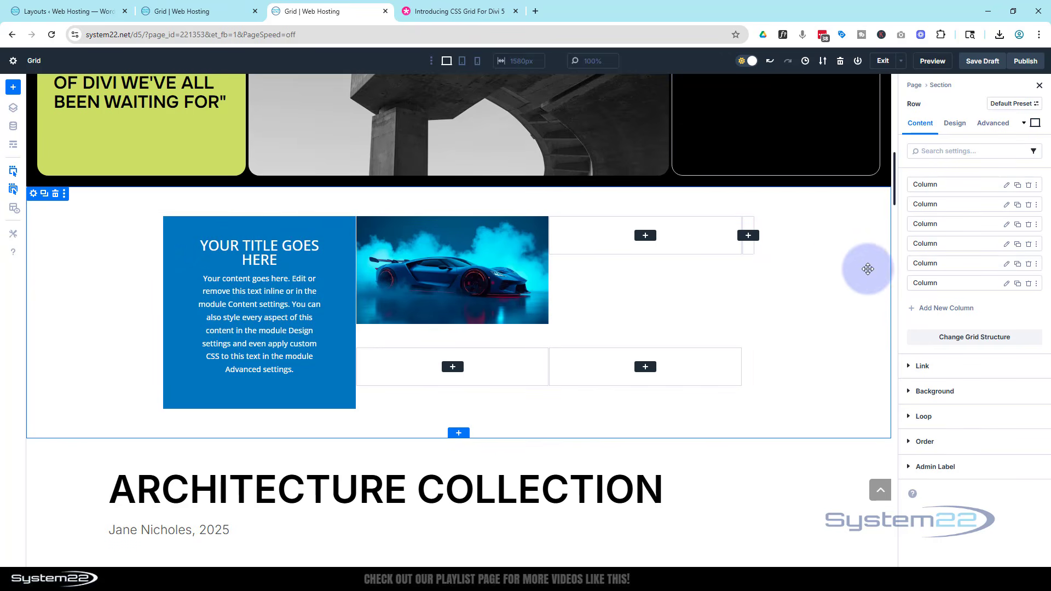
pyautogui.click(952, 391)
pyautogui.click(962, 499)
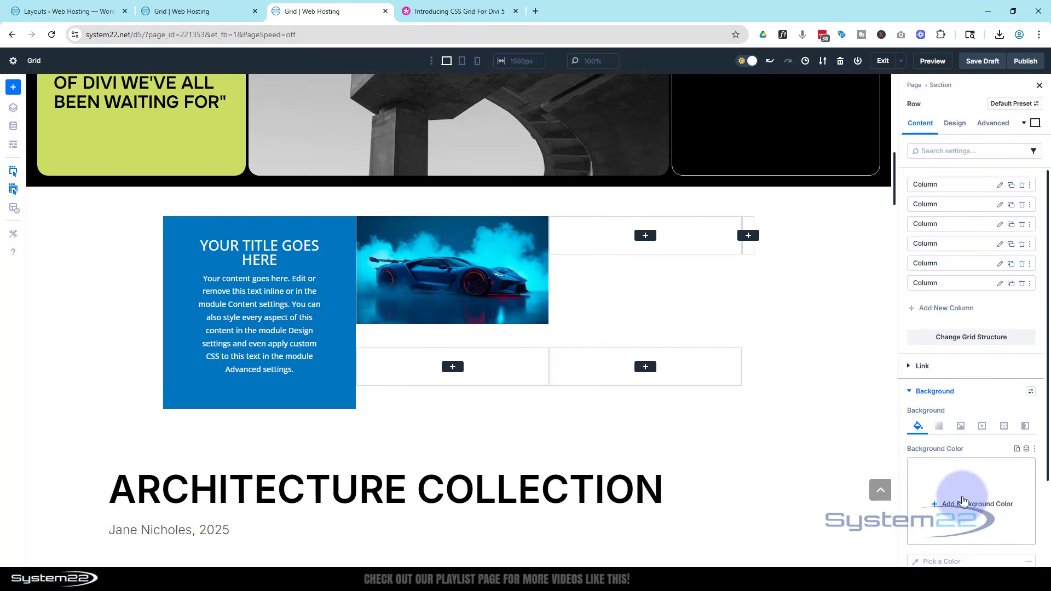
pyautogui.moveTo(784, 362); pyautogui.dragTo(763, 378)
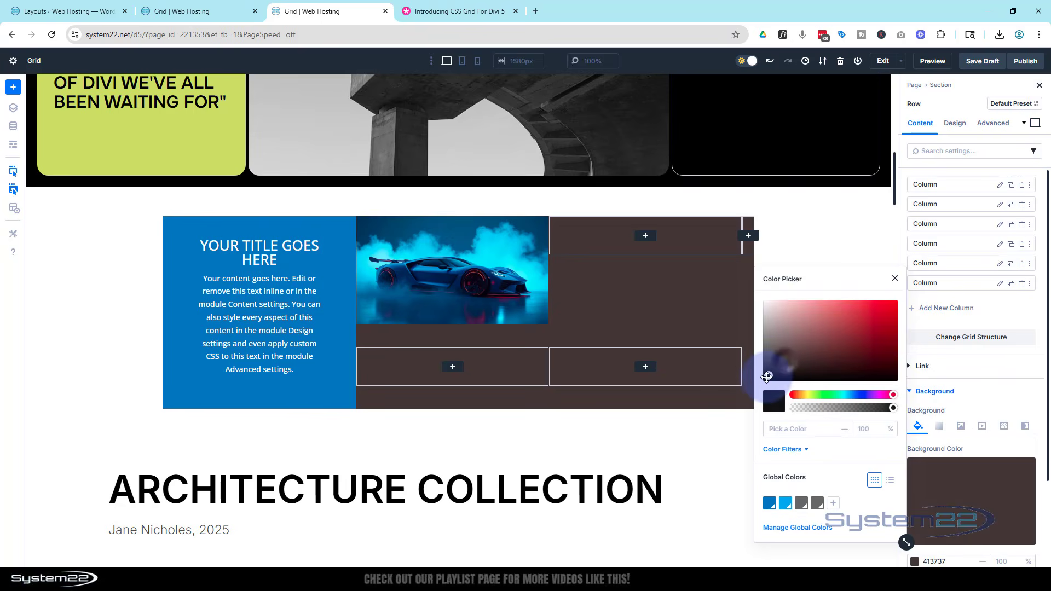
pyautogui.click(407, 382)
pyautogui.click(615, 291)
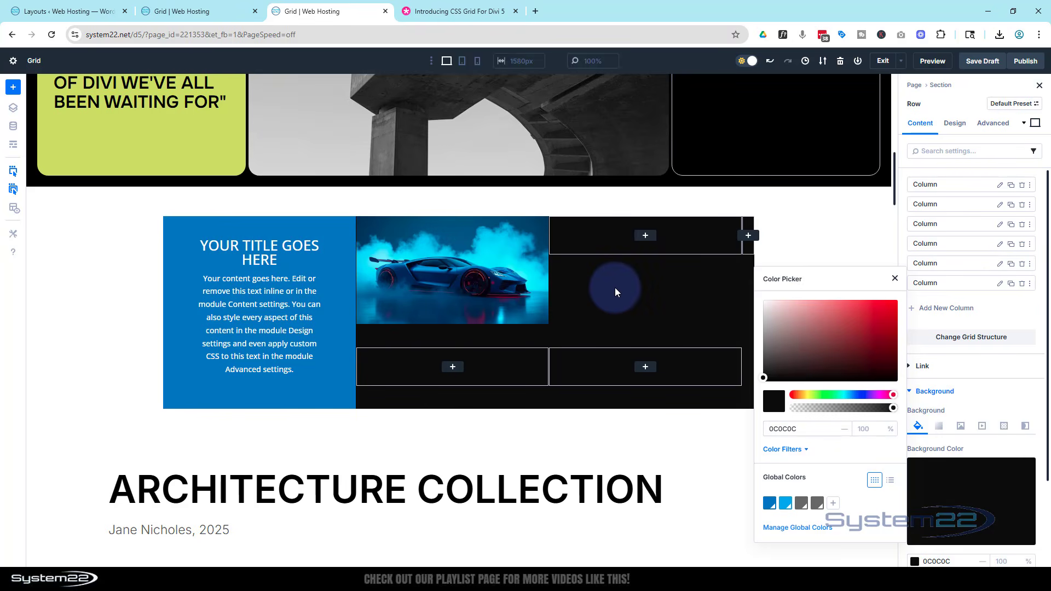
pyautogui.click(895, 278)
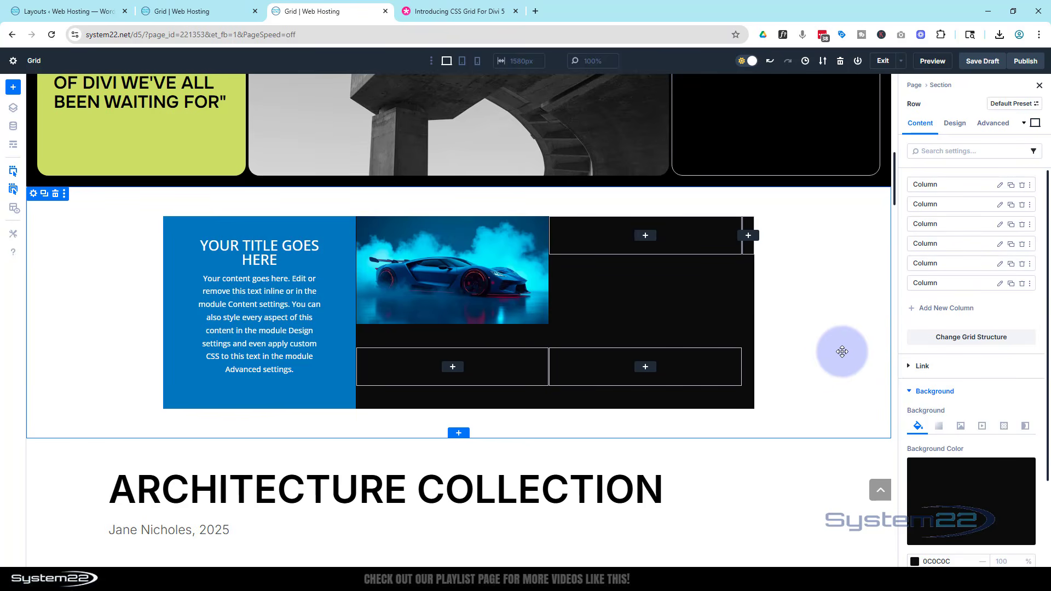
# Step: Change the "Flexible In Every Way" heading in the first grid to "My New CSS Grid" and save the page as a draft
pyautogui.scroll(6, 842, 351)
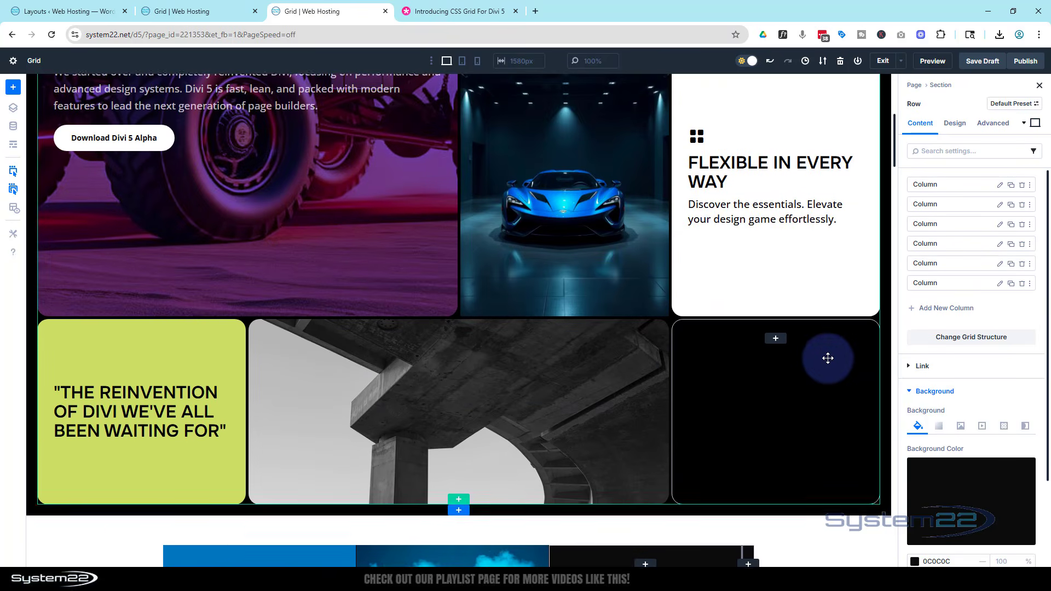
pyautogui.scroll(3, 828, 359)
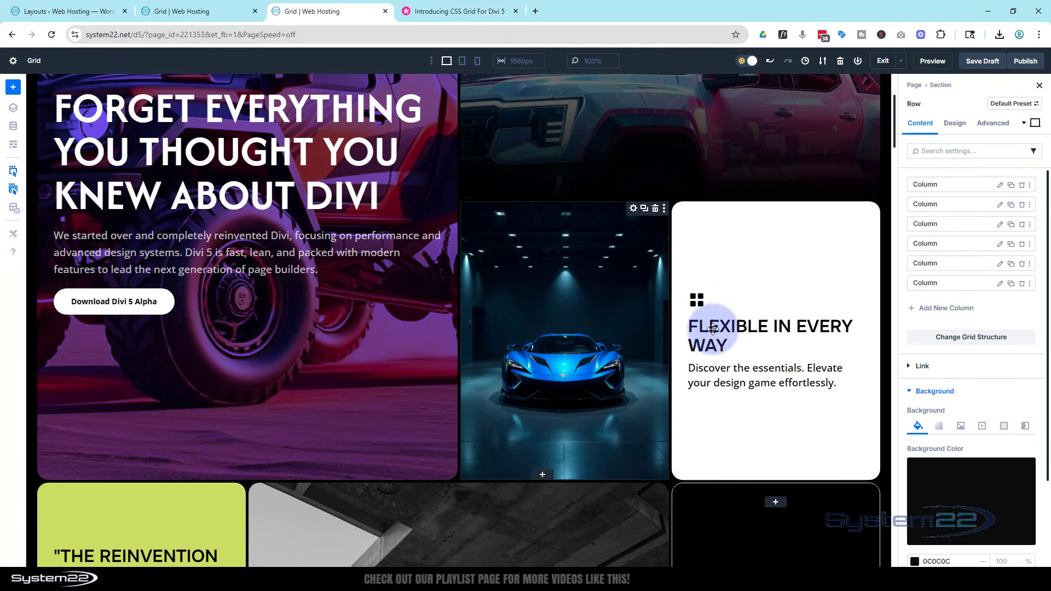
pyautogui.click(829, 324)
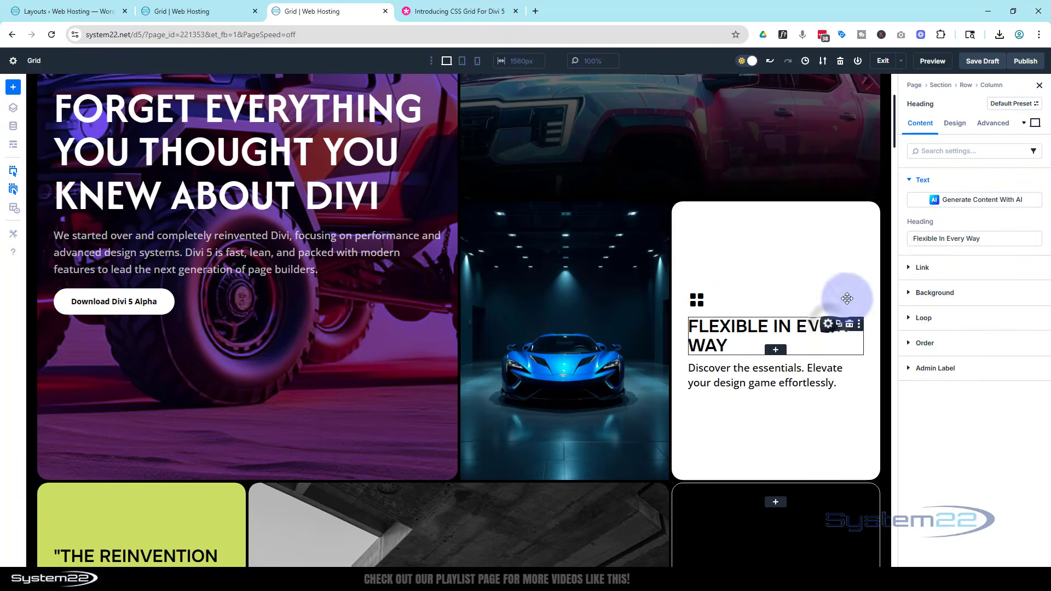
pyautogui.tripleClick(925, 238)
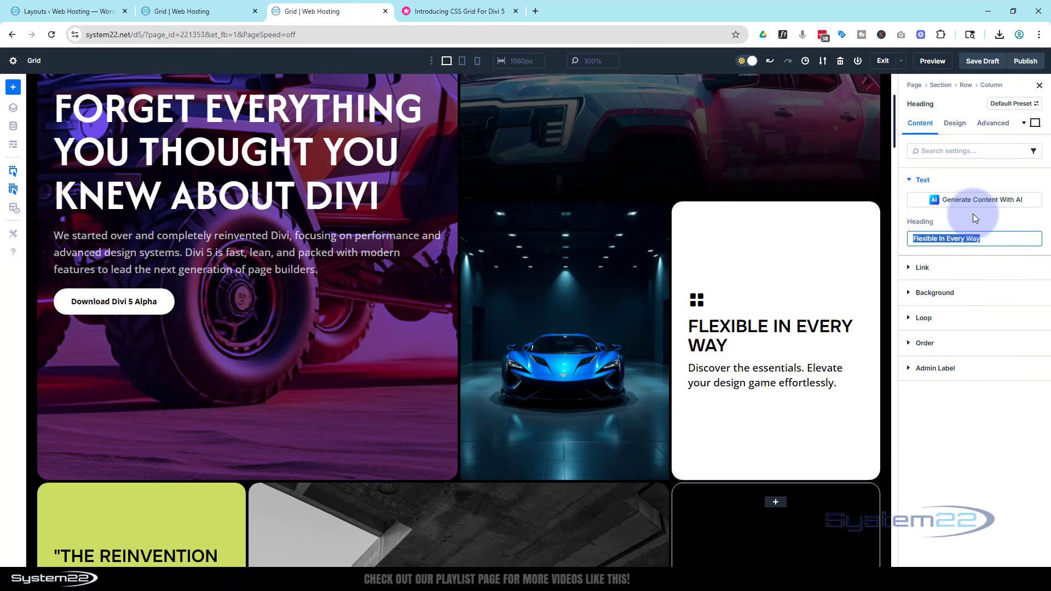
pyautogui.write('My New CSS Grid')
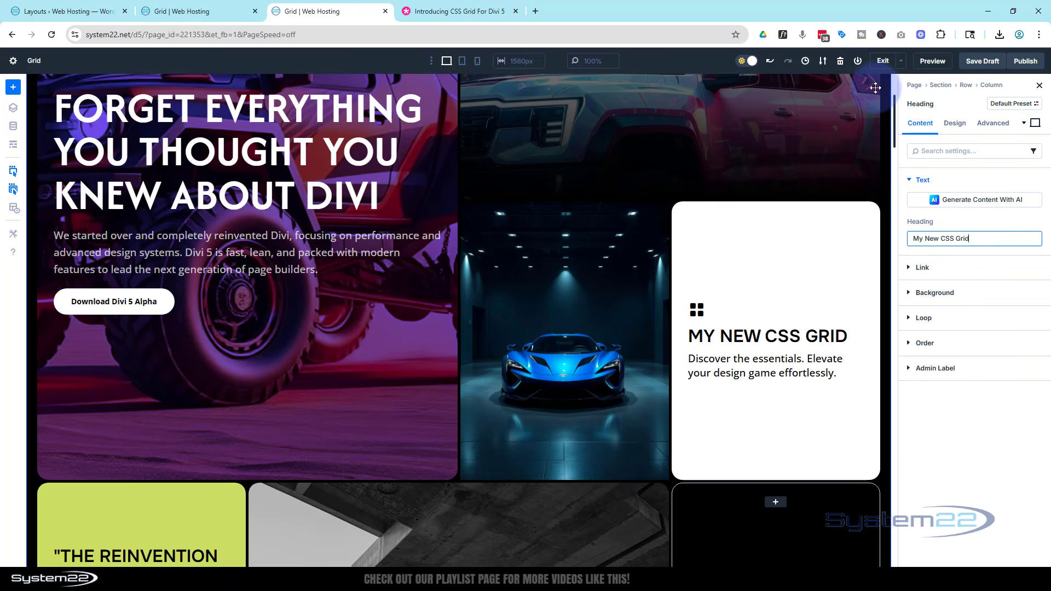
pyautogui.click(978, 62)
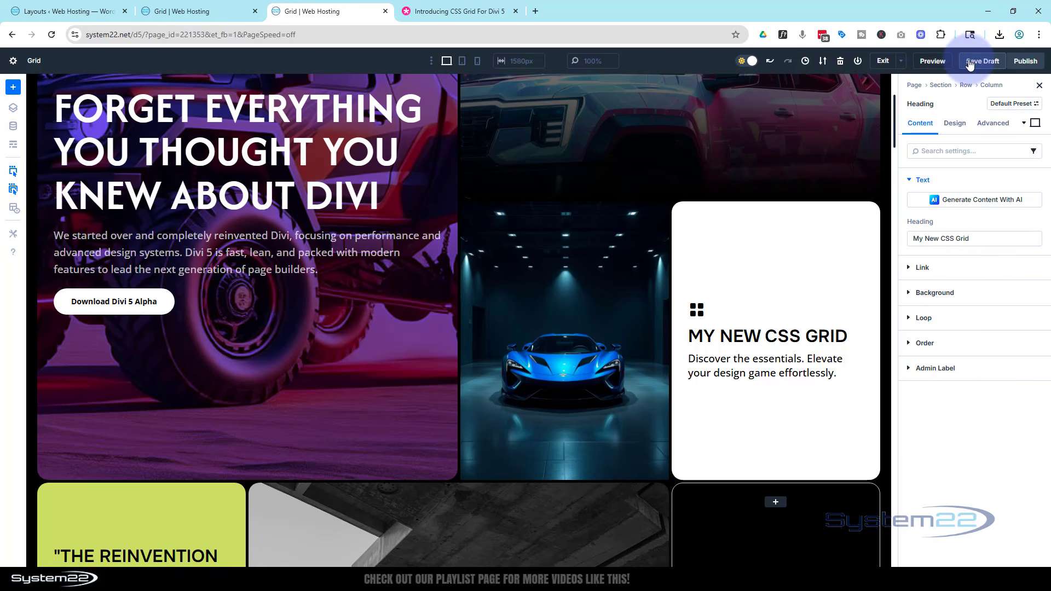
# Step: Preview the page and examine the renamed heading in the first grid and the new row with the dark background
pyautogui.click(933, 62)
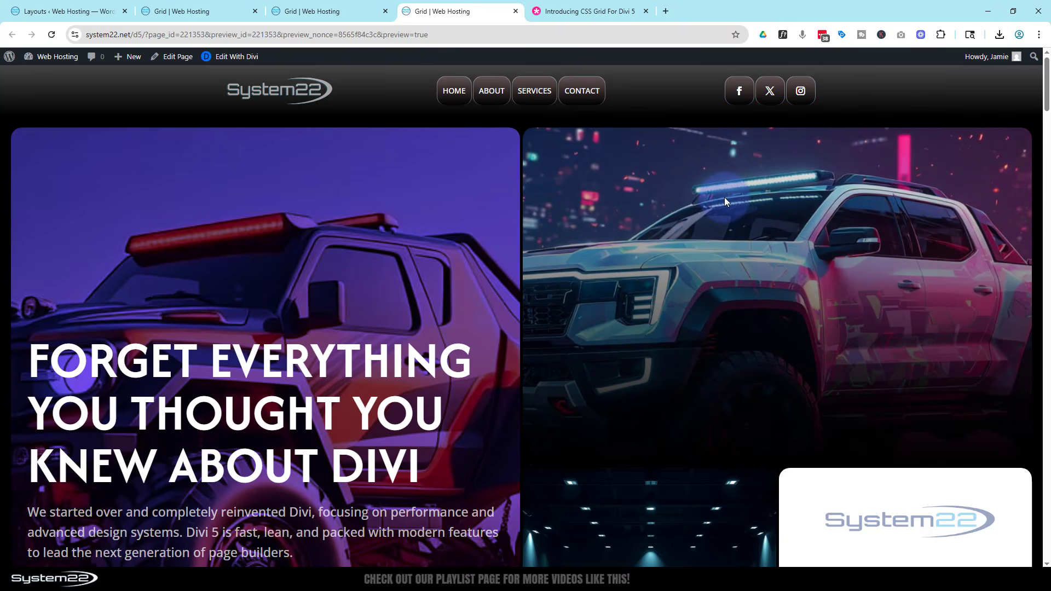
pyautogui.scroll(-4, 725, 201)
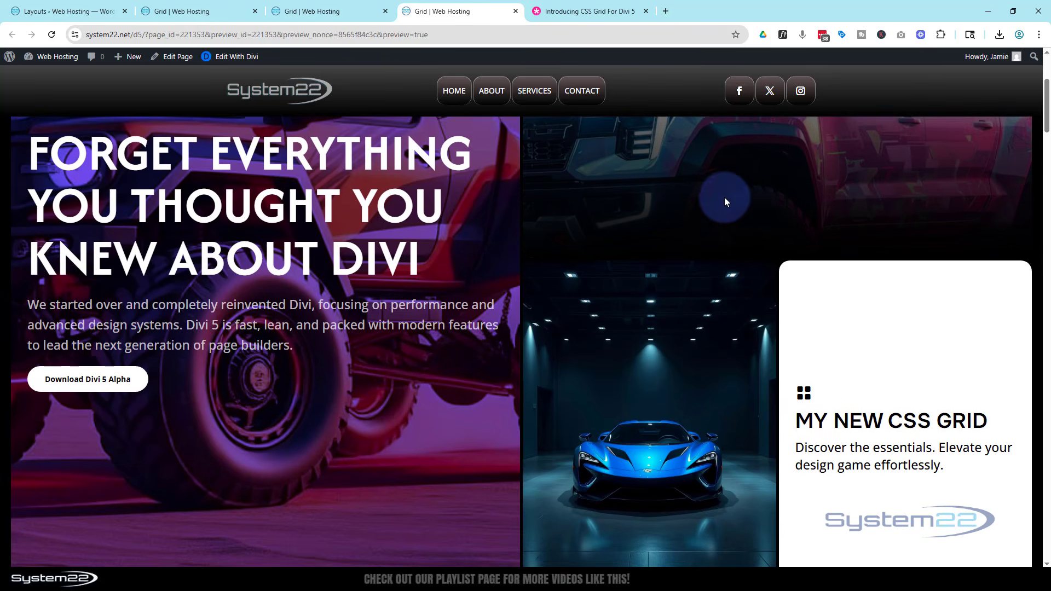
pyautogui.scroll(-2, 725, 202)
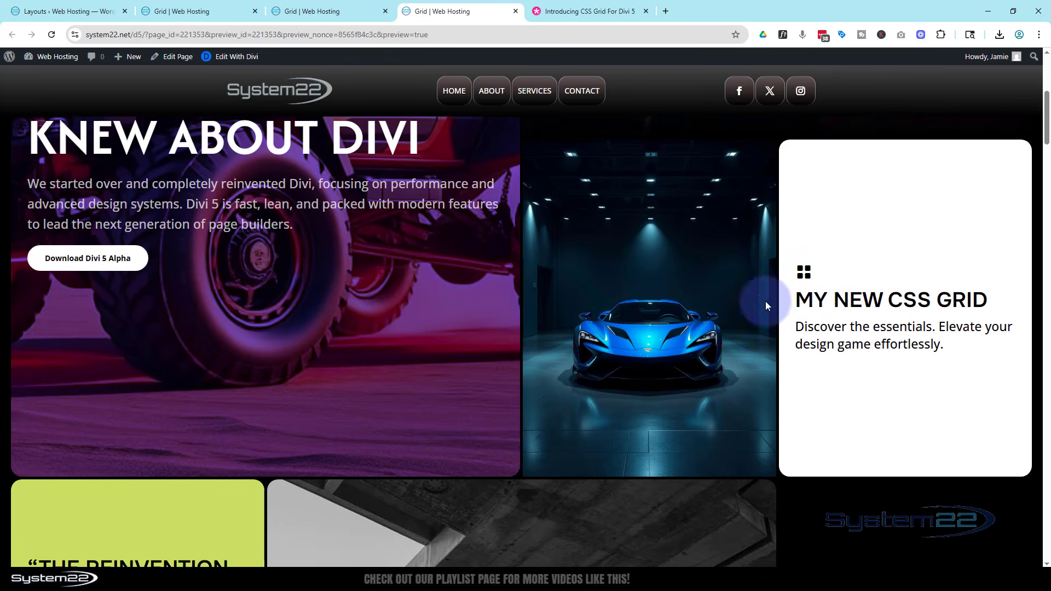
pyautogui.scroll(-2, 668, 303)
pyautogui.scroll(-2, 668, 305)
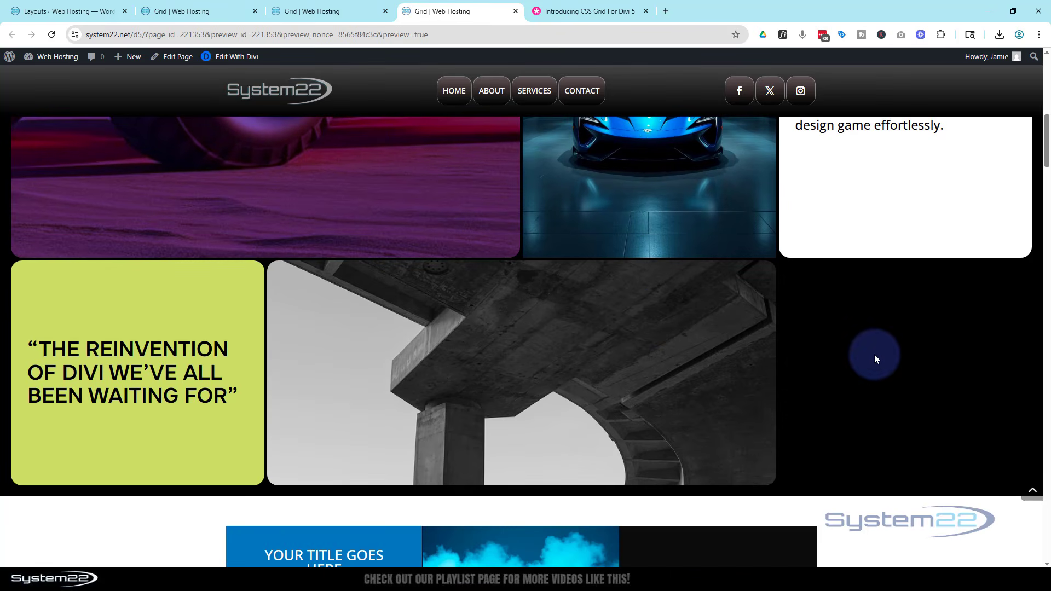
pyautogui.scroll(-6, 624, 356)
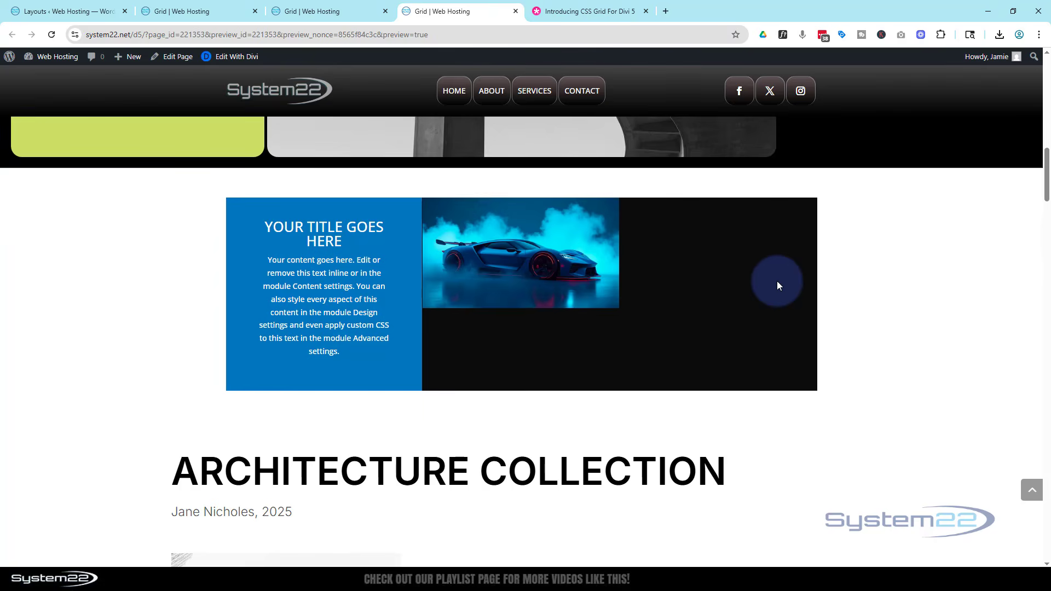
pyautogui.scroll(3, 887, 338)
pyautogui.scroll(5, 885, 333)
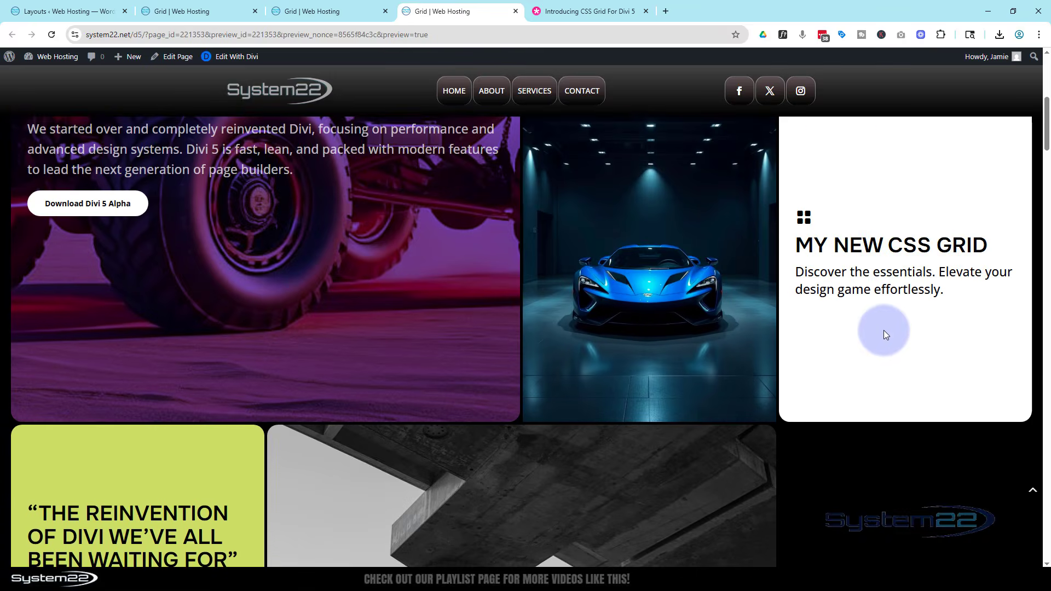
pyautogui.scroll(1, 884, 334)
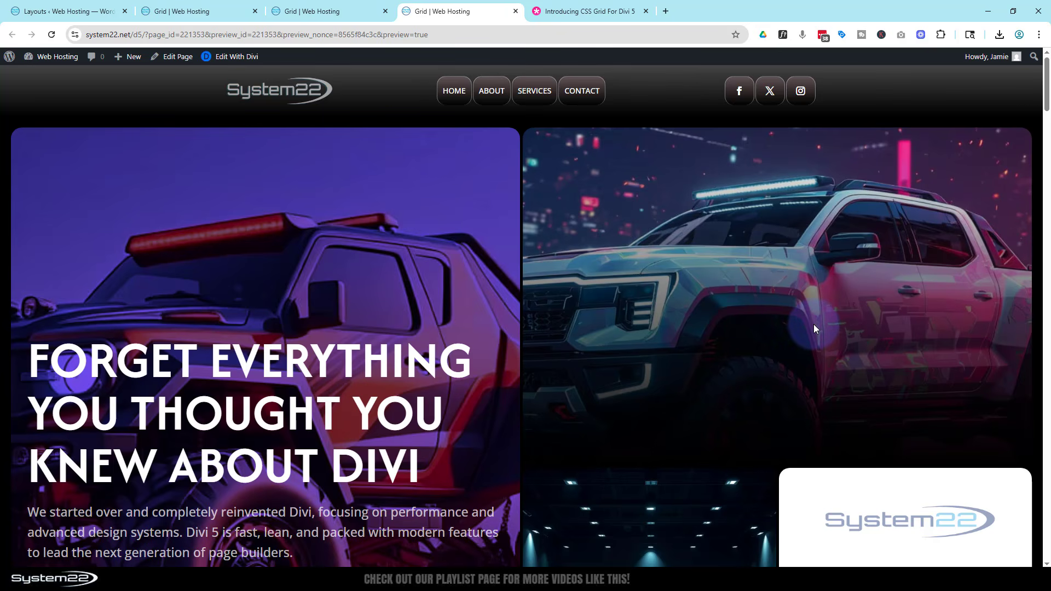
# Step: Review all the grid layouts down the previewed page to the "divi five" section, and return to the start of the page
pyautogui.scroll(-8, 814, 324)
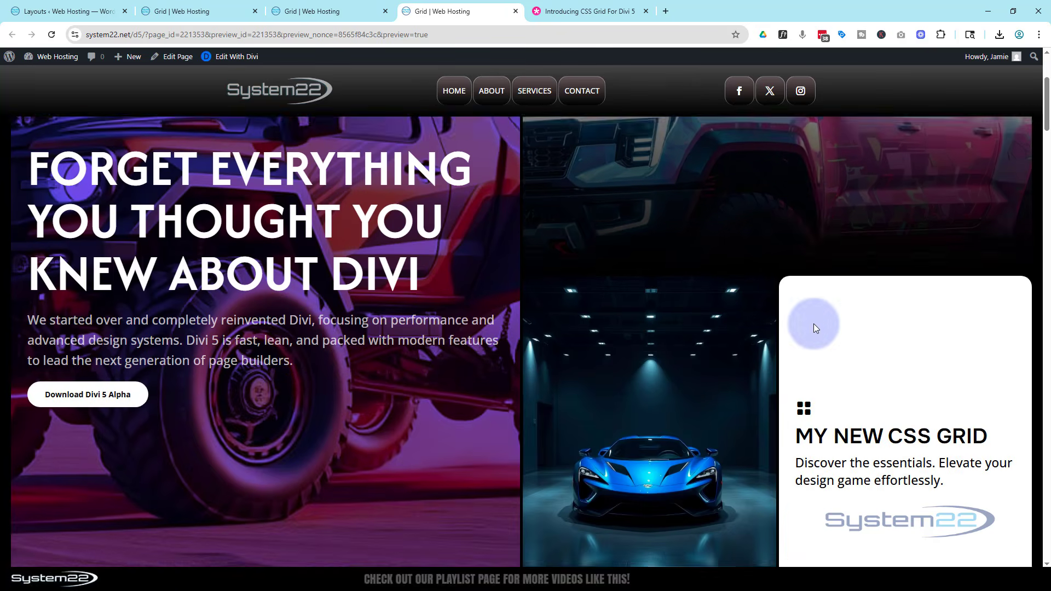
pyautogui.scroll(-10, 814, 324)
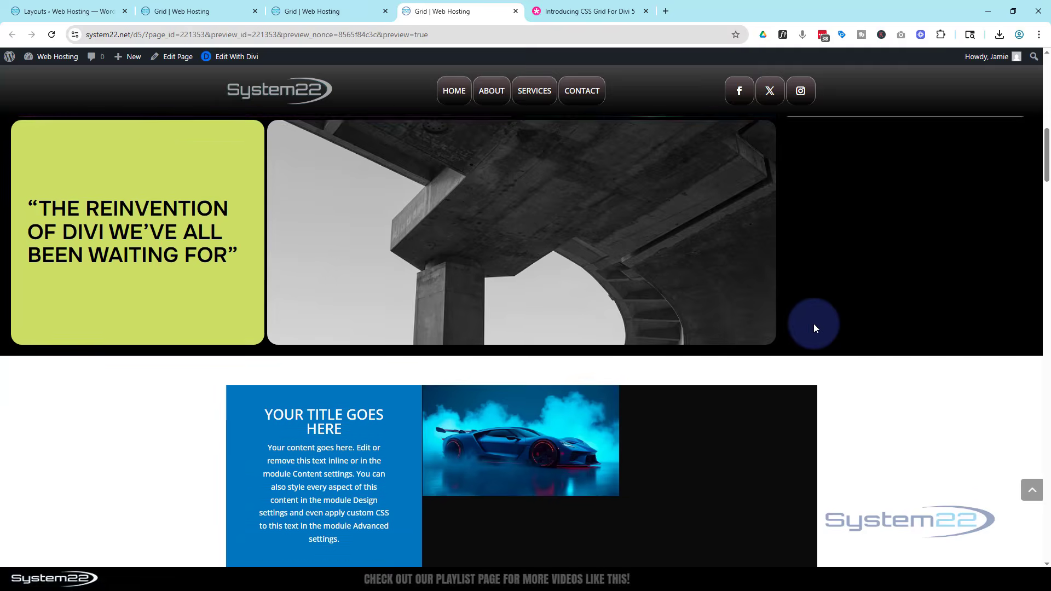
pyautogui.scroll(-10, 814, 328)
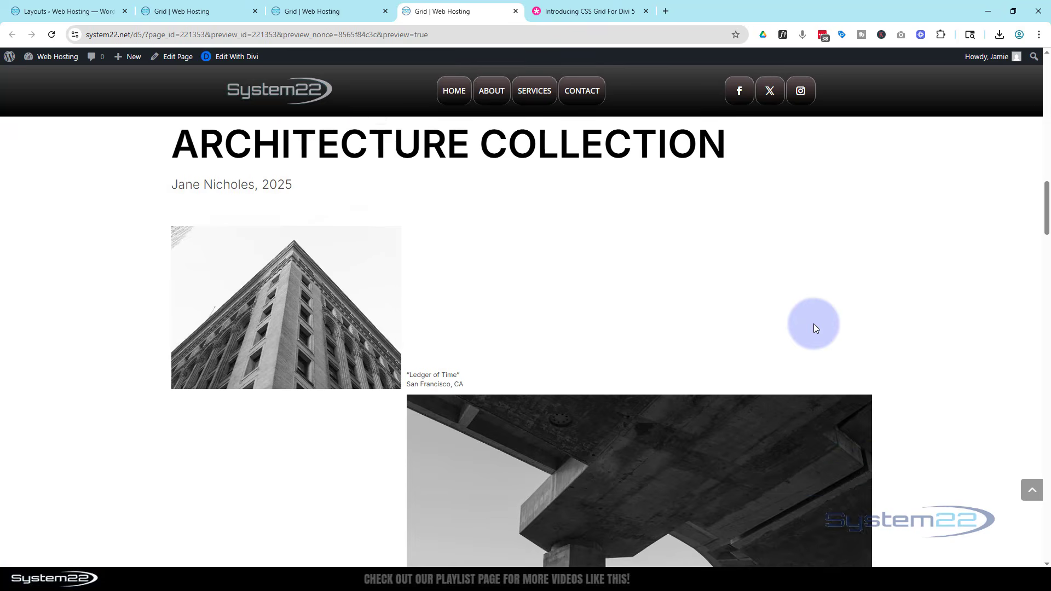
pyautogui.scroll(-14, 815, 328)
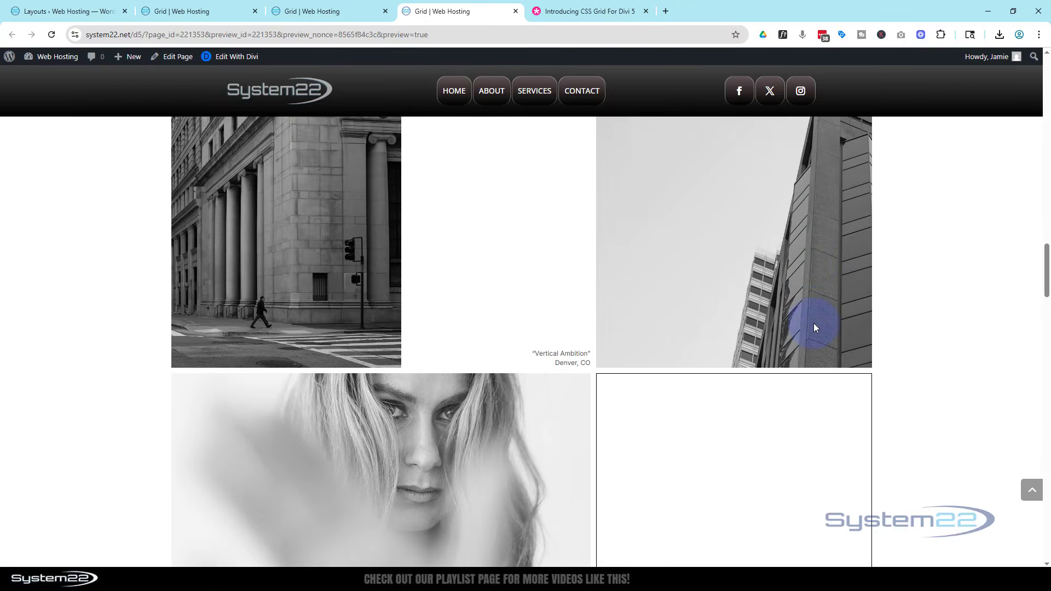
pyautogui.scroll(-10, 815, 327)
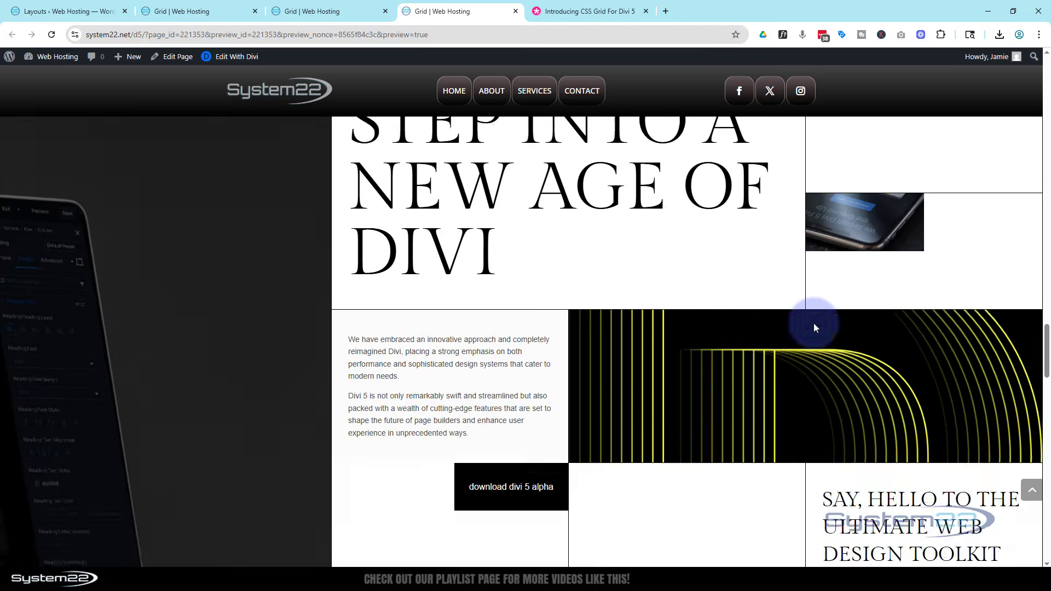
pyautogui.scroll(-14, 814, 324)
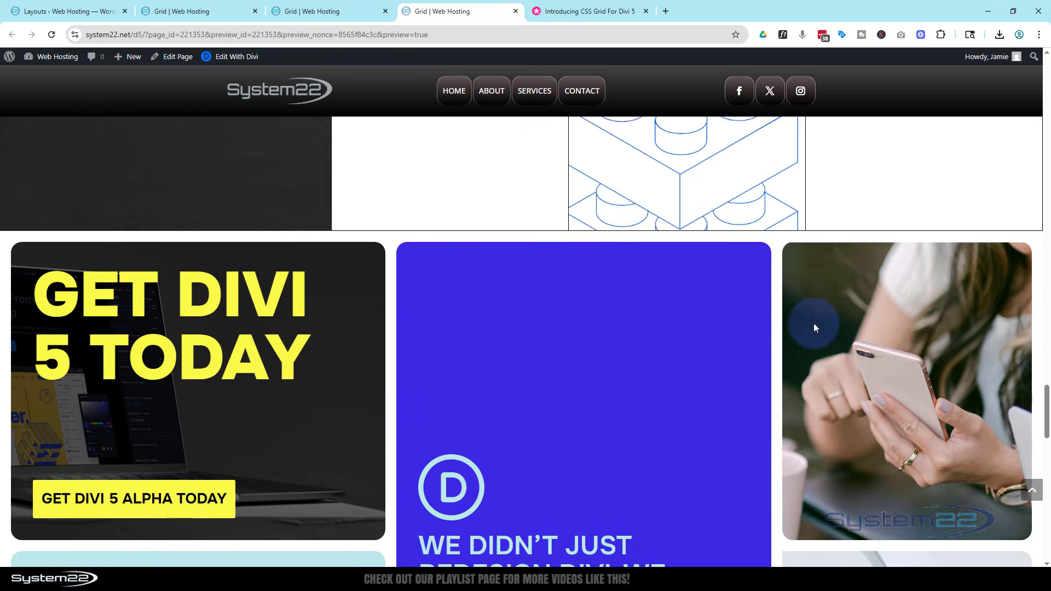
pyautogui.scroll(-7, 813, 324)
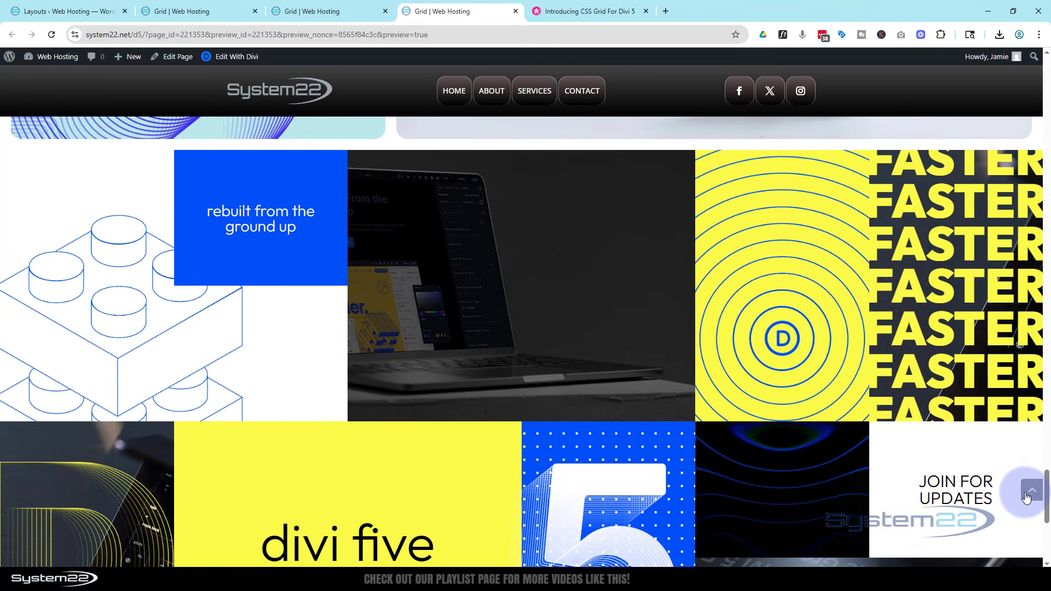
pyautogui.click(1035, 491)
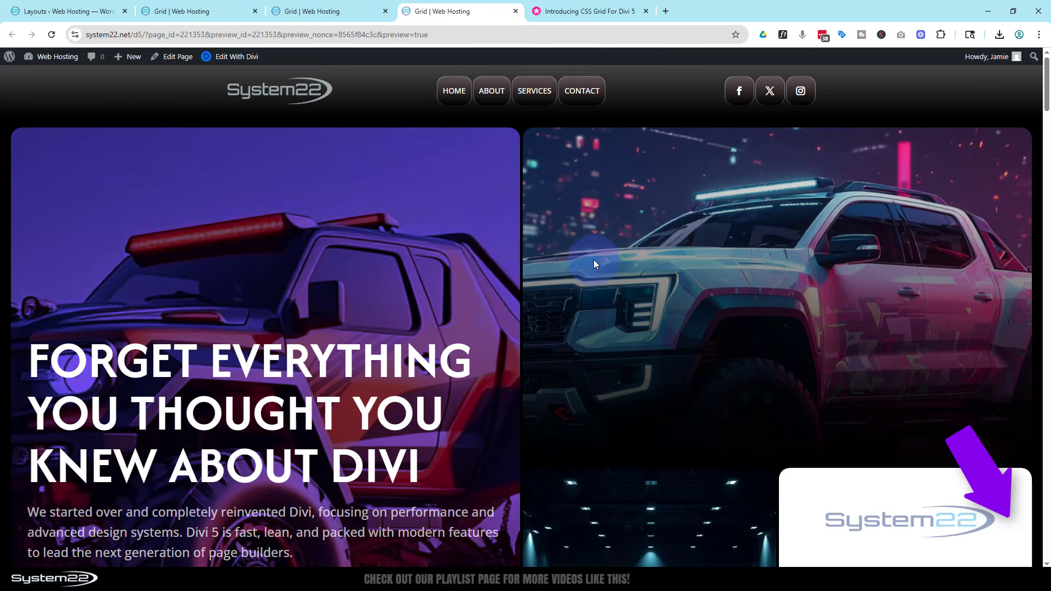
# Step: Look through the whole previewed page once more, from the hero grid down to the footer
pyautogui.scroll(-7, 595, 263)
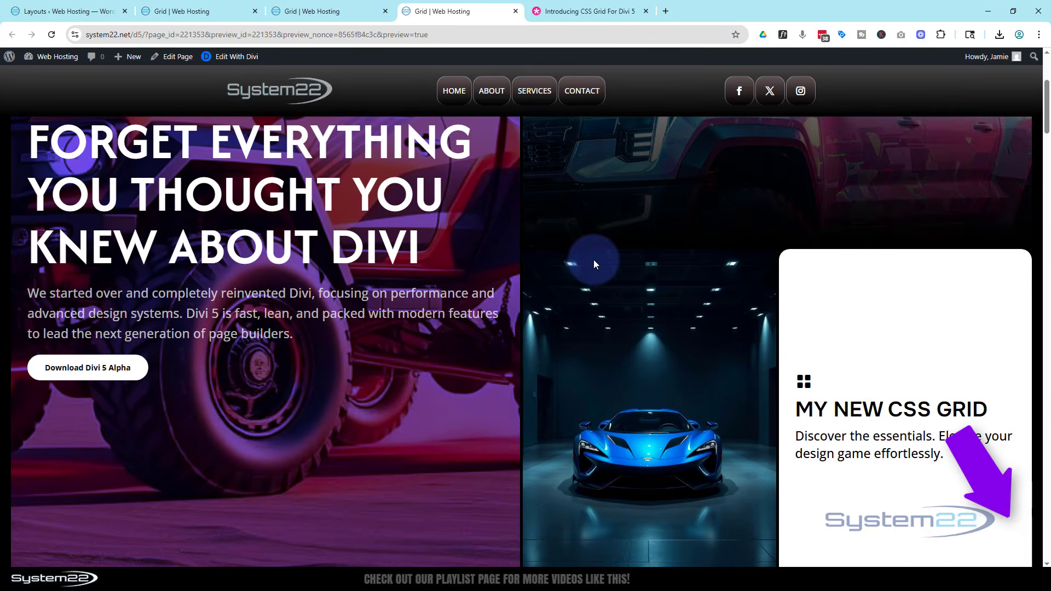
pyautogui.scroll(-10, 595, 263)
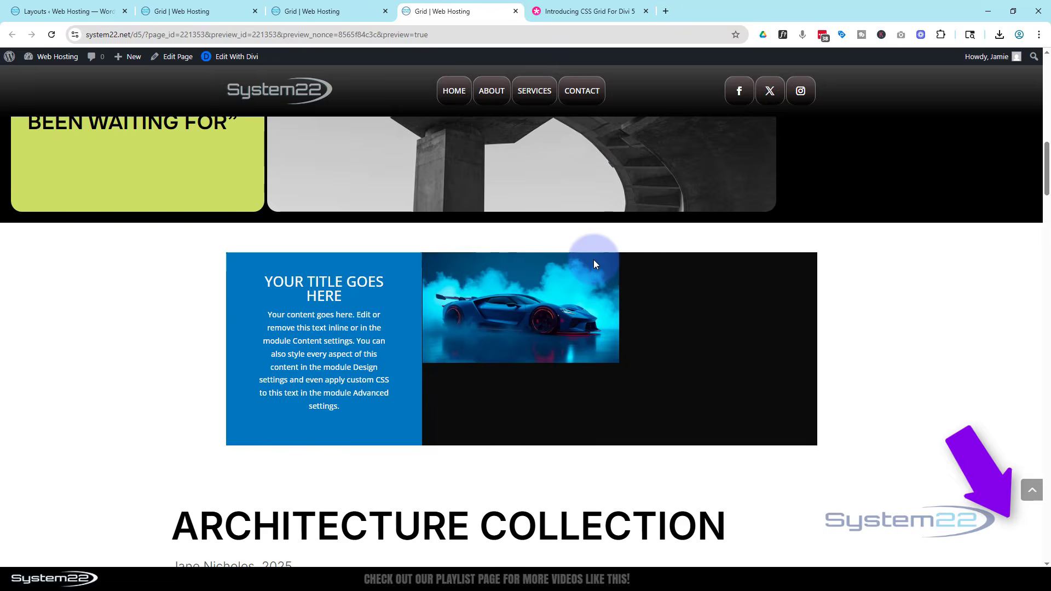
pyautogui.scroll(-10, 593, 261)
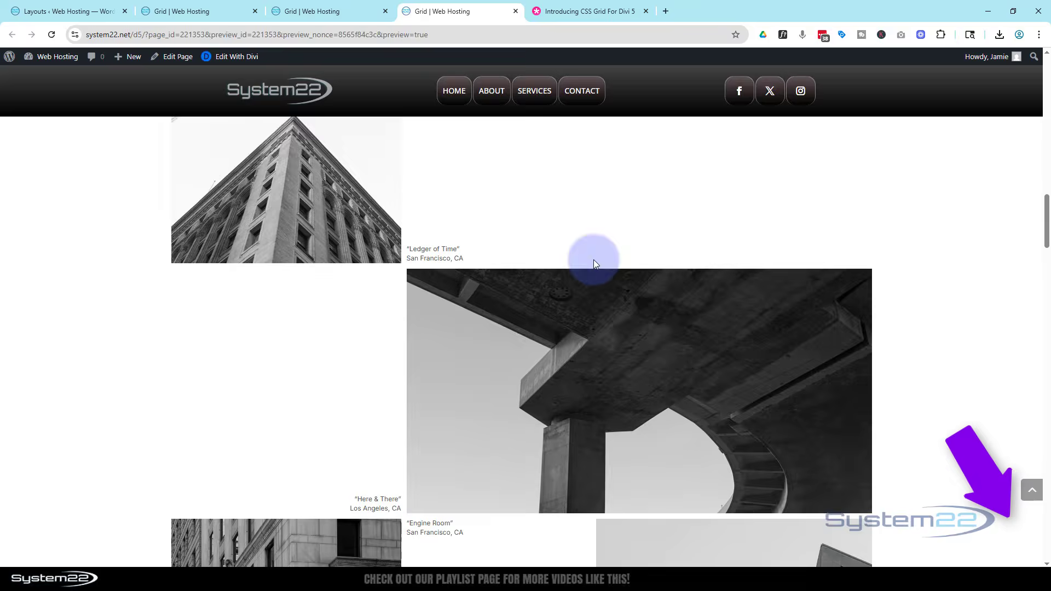
pyautogui.scroll(-10, 596, 264)
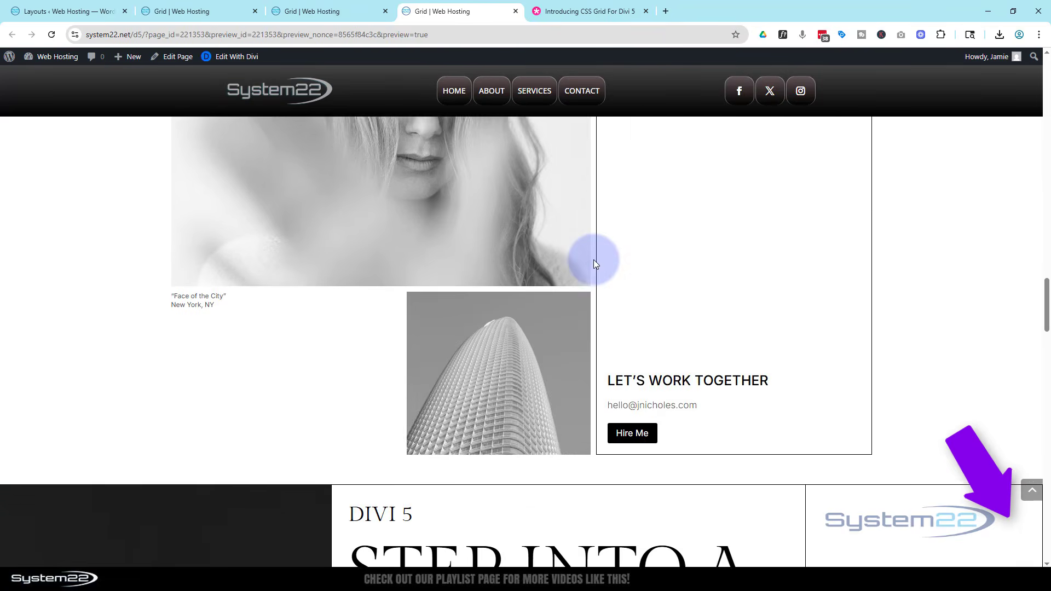
pyautogui.scroll(-10, 594, 264)
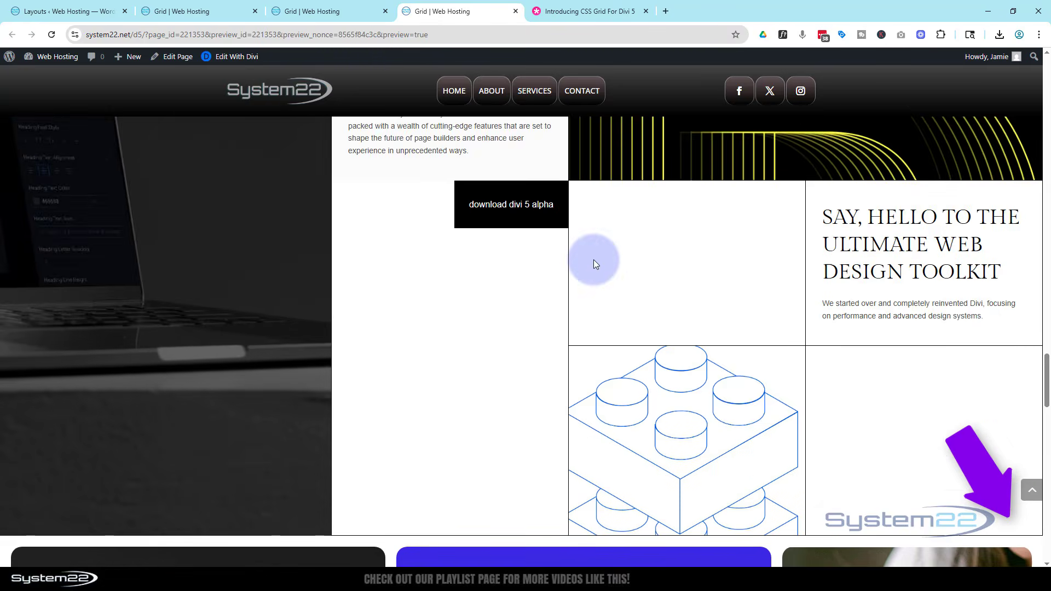
pyautogui.scroll(-10, 596, 265)
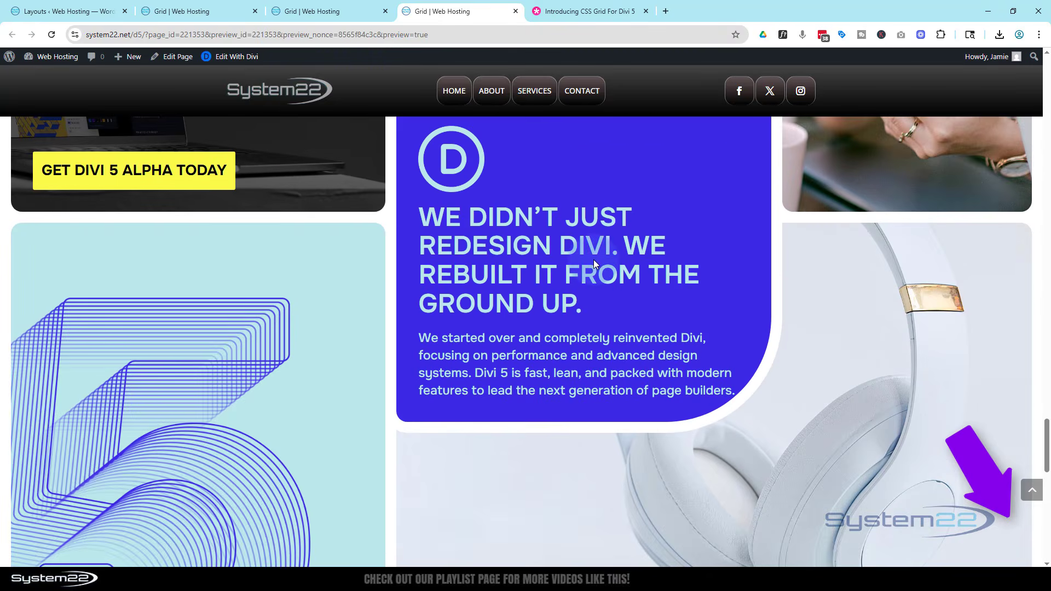
pyautogui.scroll(-10, 593, 263)
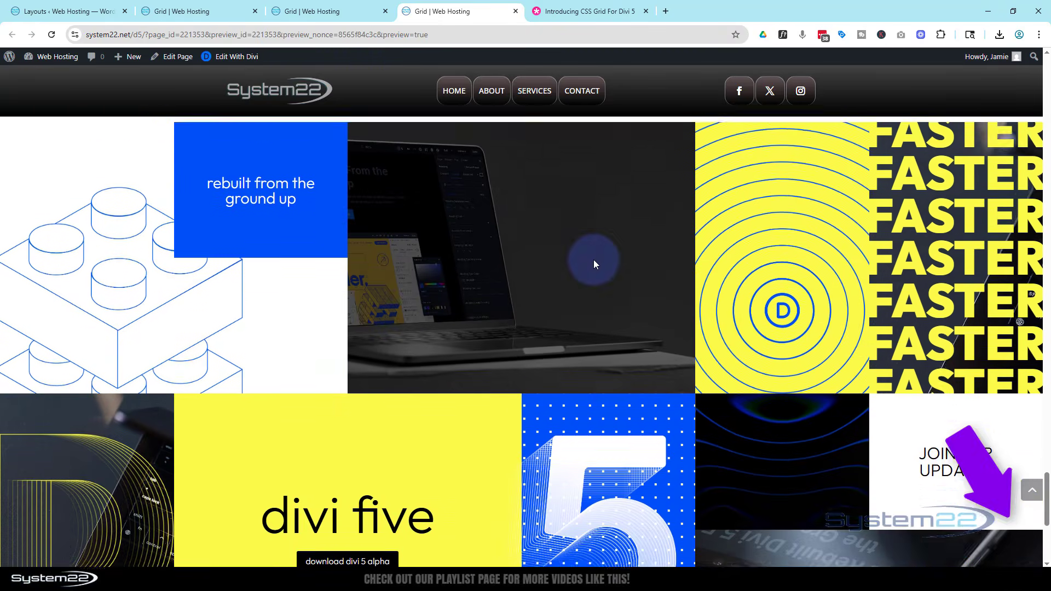
pyautogui.scroll(-1, 595, 264)
pyautogui.scroll(-2, 595, 264)
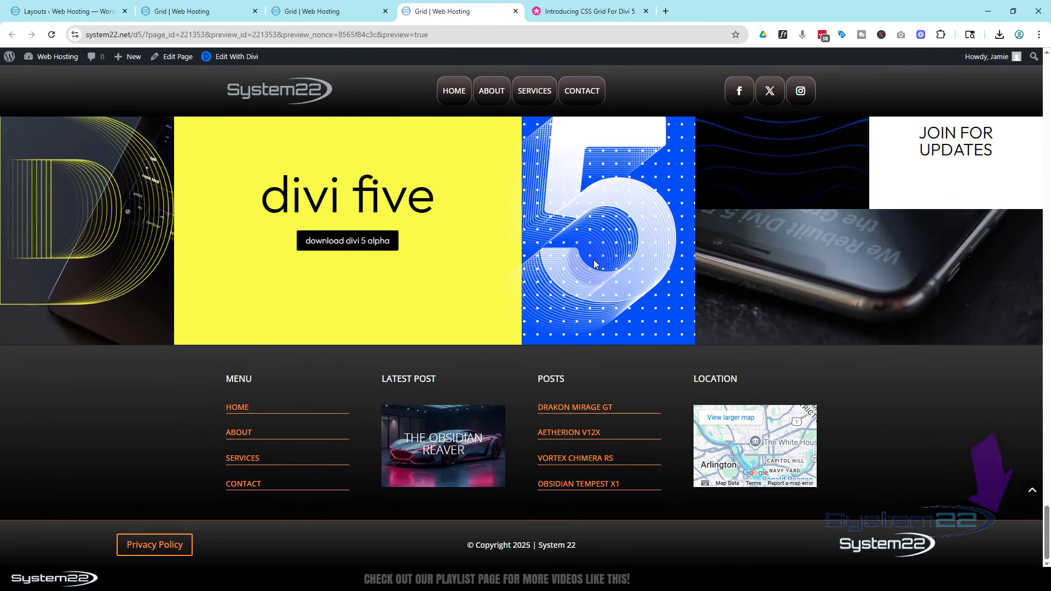